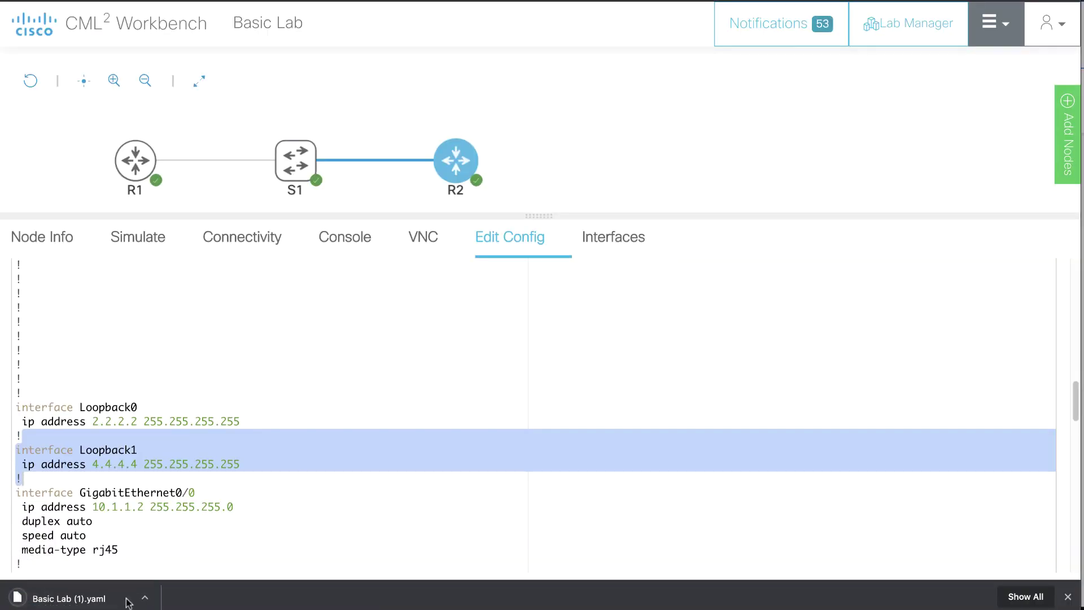
Step: Open the 'Connect to outside' lab, which holds a single iosv-0 router
{"action": "left_click", "coordinate": [68, 601]}
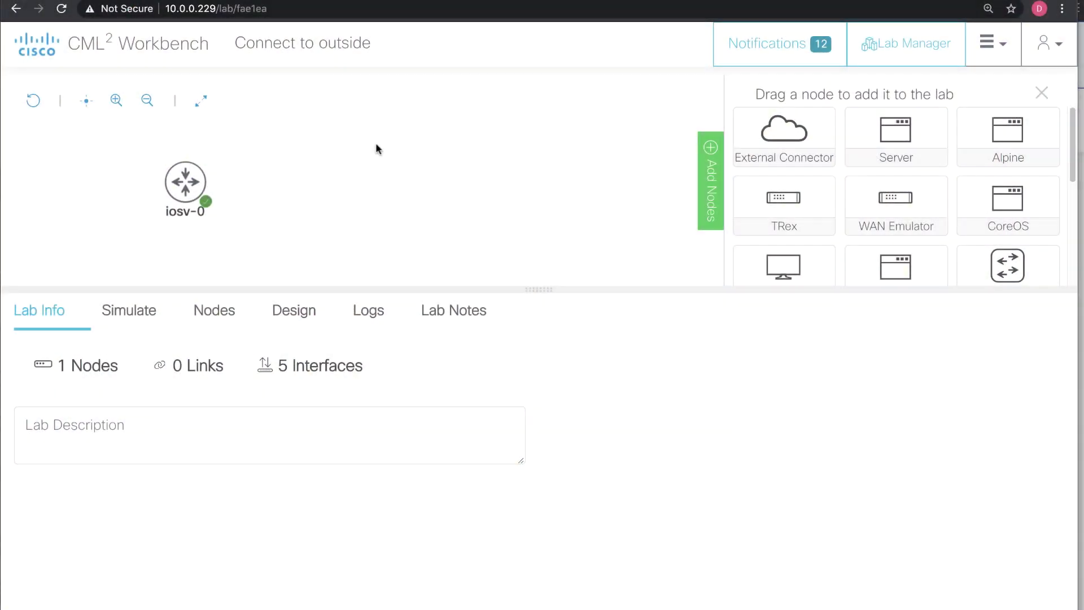
{"action": "left_click", "coordinate": [185, 184]}
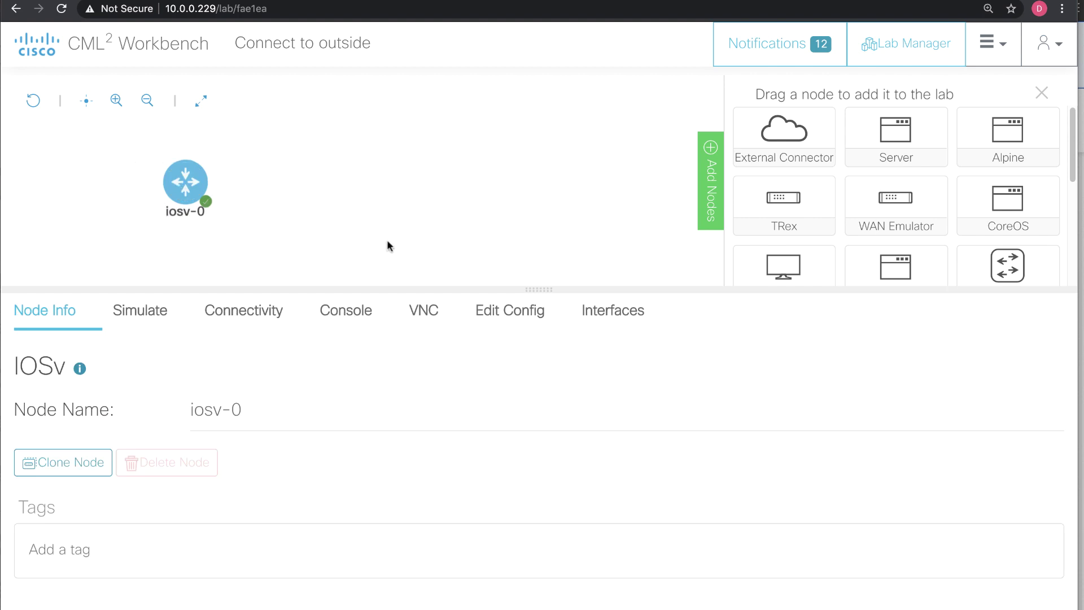
{"action": "left_click", "coordinate": [368, 309]}
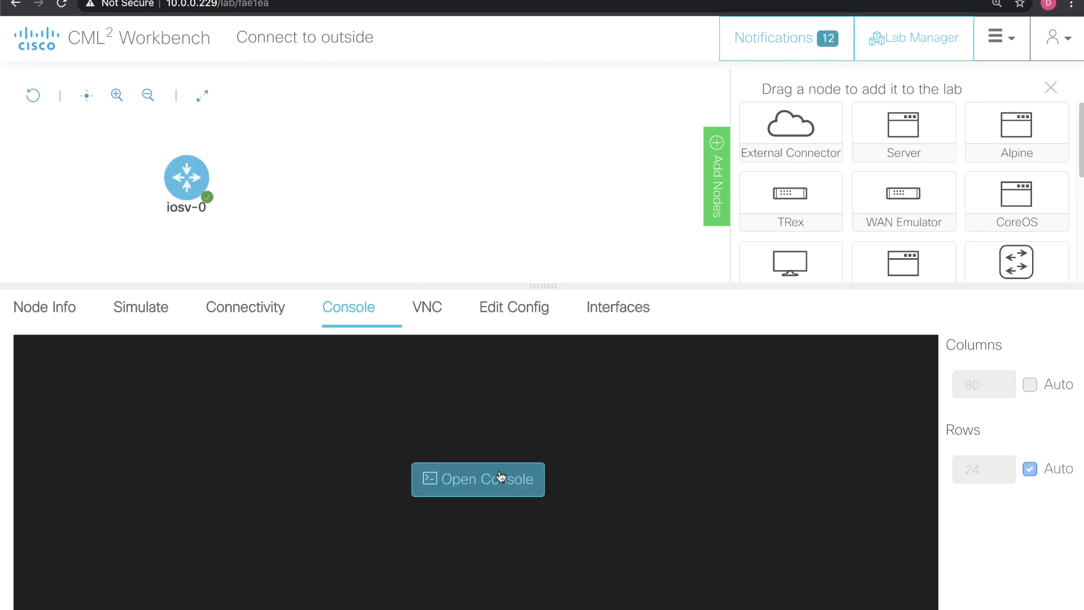
{"action": "left_click", "coordinate": [450, 477]}
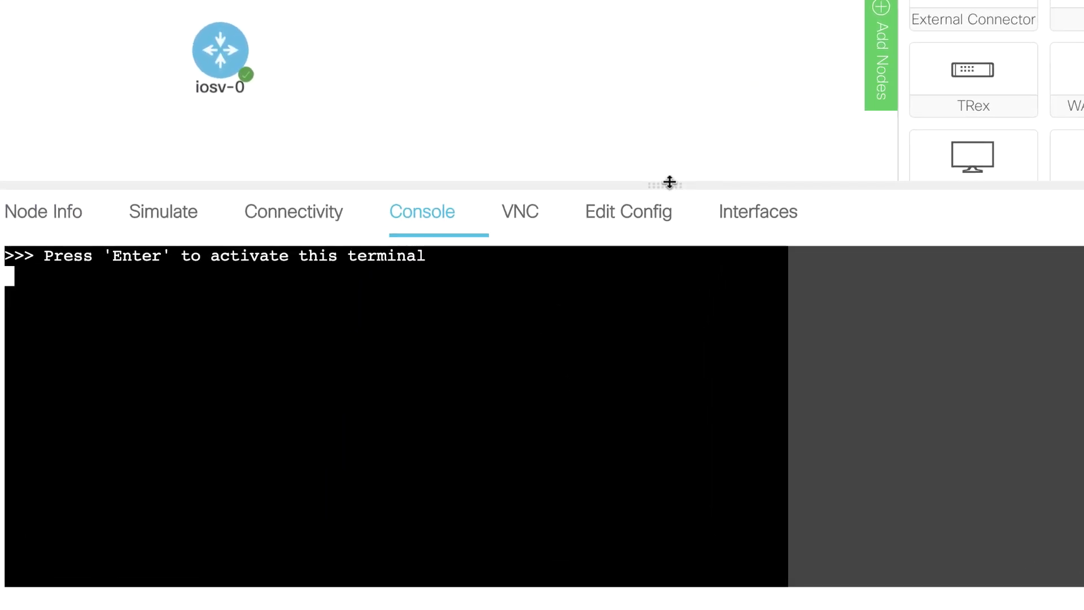
{"action": "left_click_drag", "start_coordinate": [670, 182], "coordinate": [656, 116]}
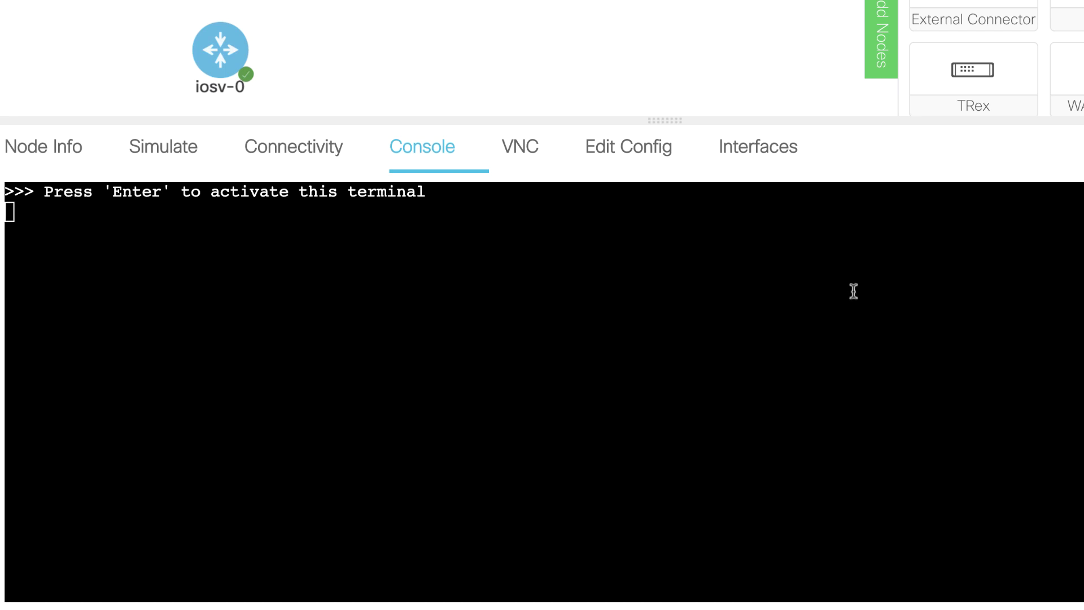
{"action": "key", "text": "Return"}
{"action": "key", "text": "Return"}
{"action": "key", "text": "Return"}
{"action": "key", "text": "Return"}
{"action": "type", "text": "sh "}
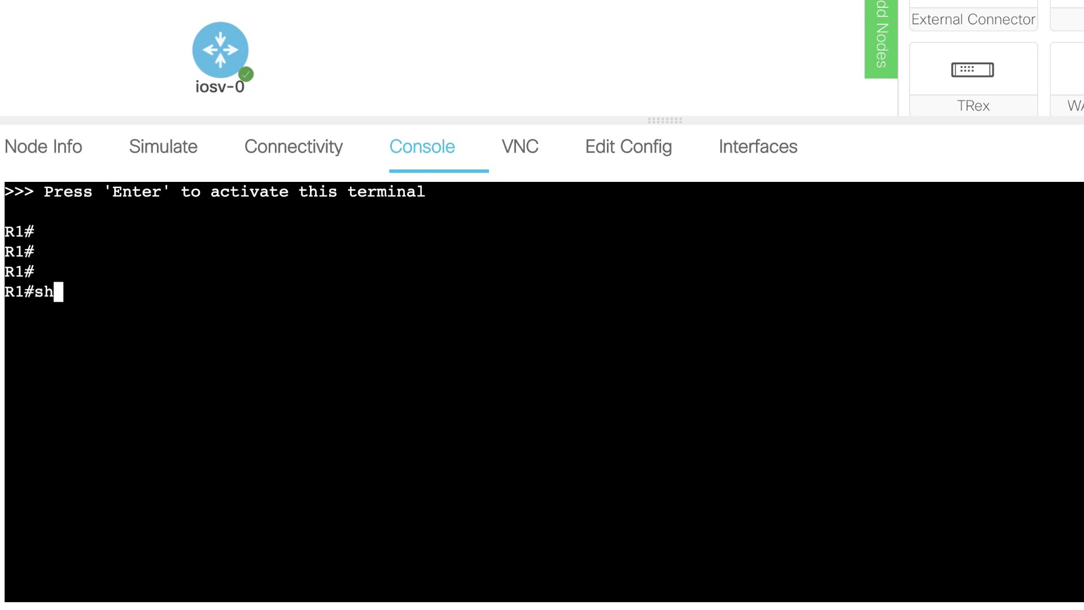
{"action": "type", "text": "run int"}
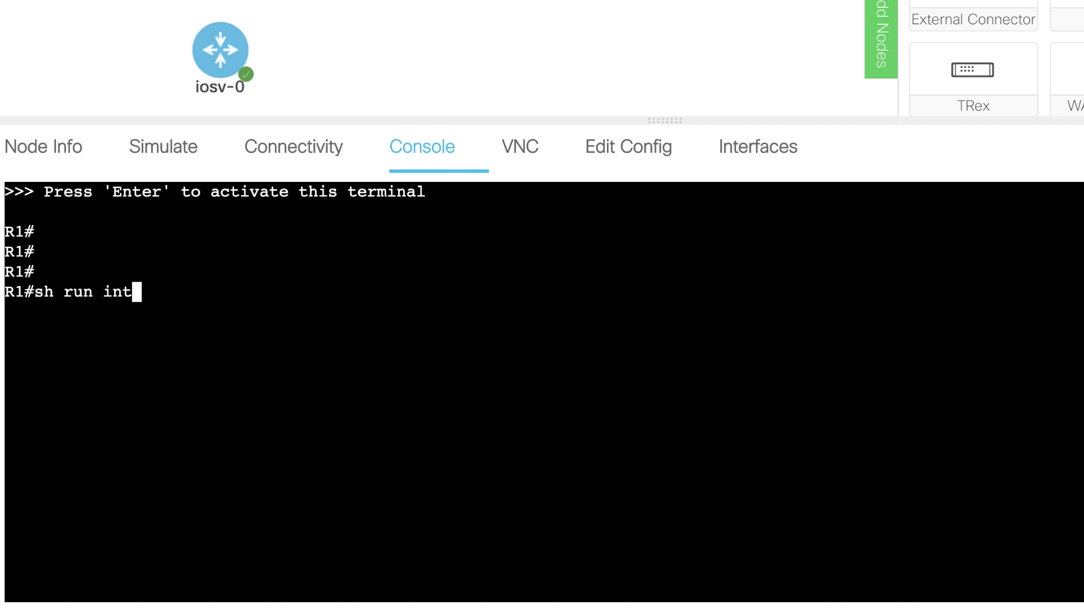
{"action": "type", "text": " g0/0"}
{"action": "key", "text": "Return"}
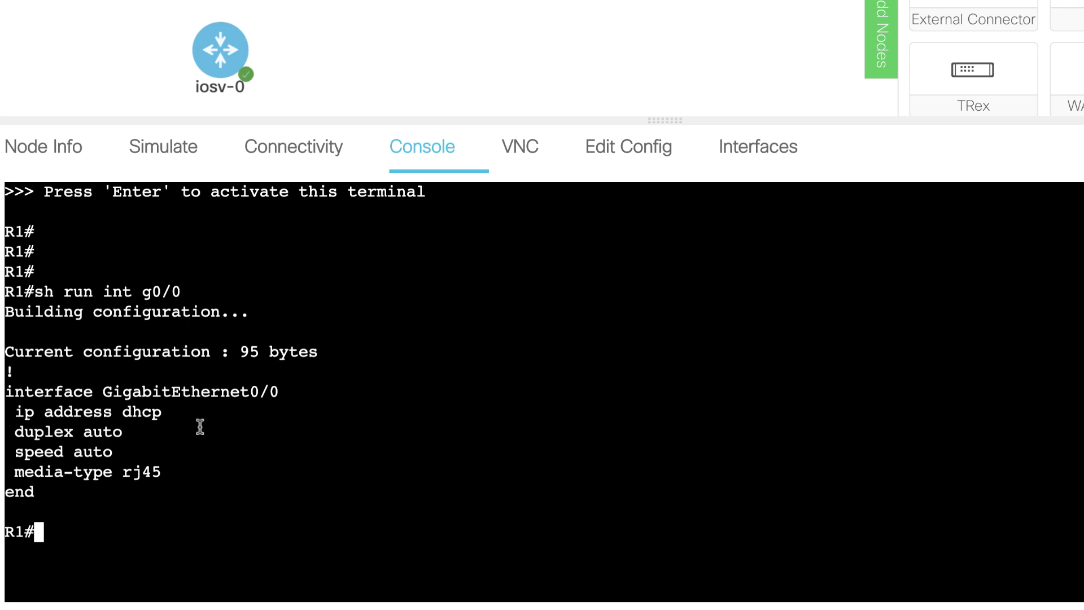
{"action": "left_click_drag", "start_coordinate": [200, 428], "coordinate": [5, 392]}
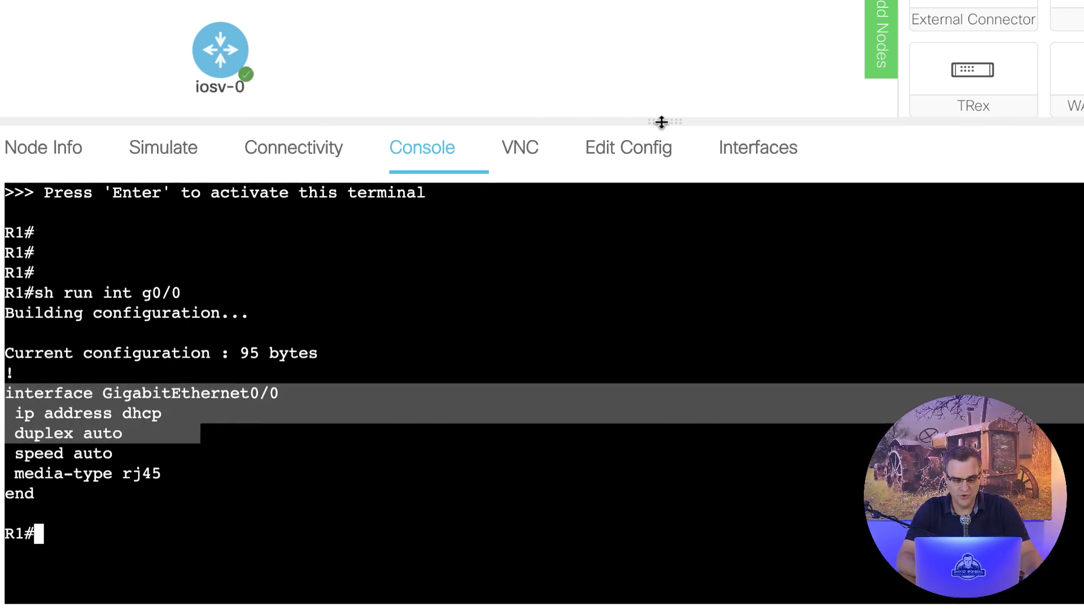
{"action": "left_click_drag", "start_coordinate": [661, 121], "coordinate": [664, 137]}
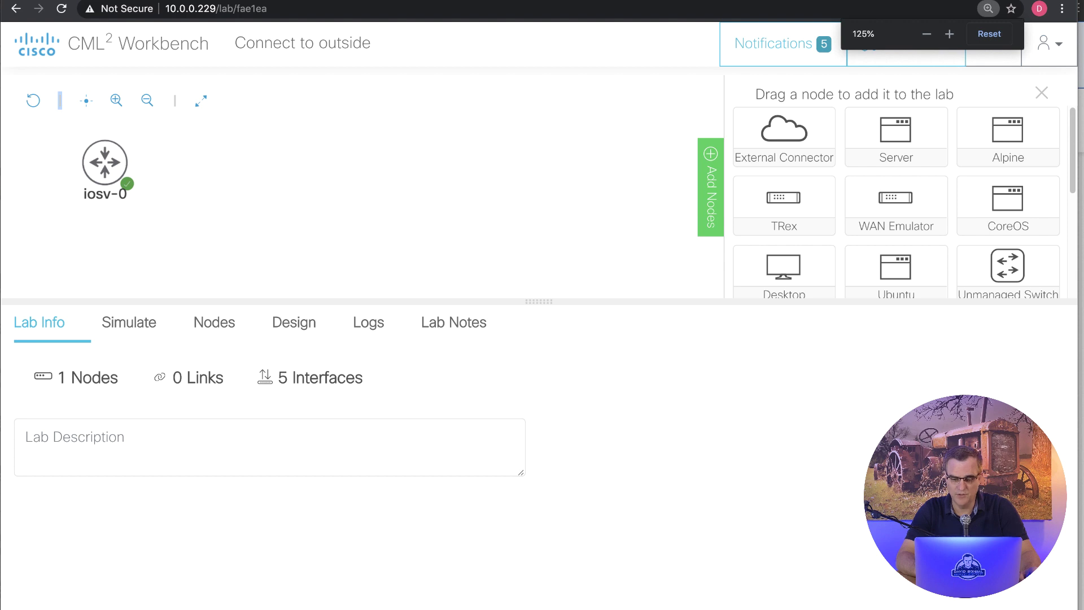
Step: Place External Connector ext-conn-0 right of iosv-0 and switch its interface type to Bridge
{"action": "left_click_drag", "start_coordinate": [784, 134], "coordinate": [471, 178]}
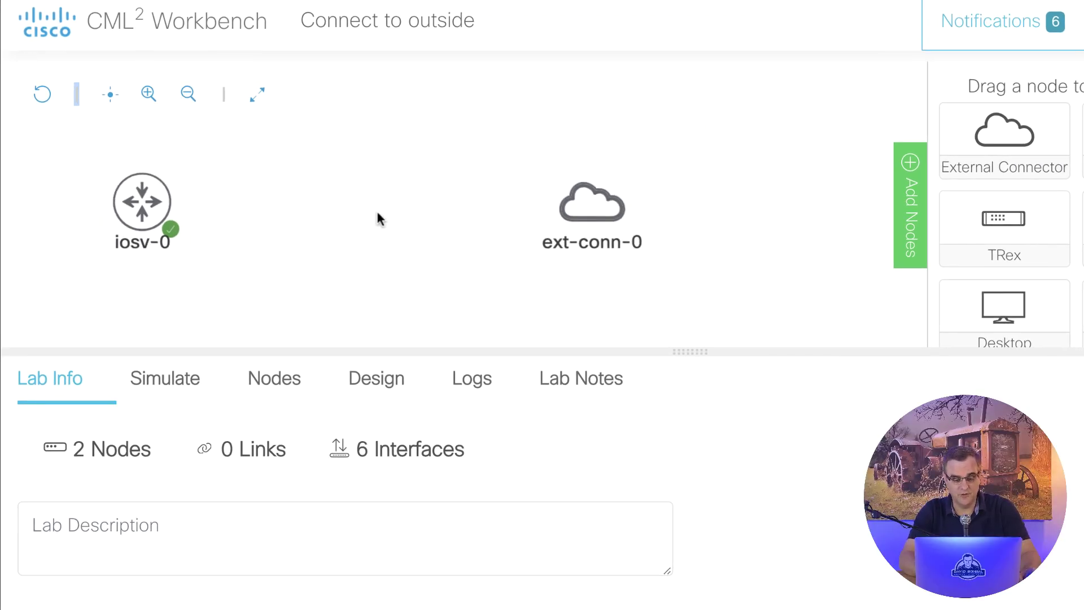
{"action": "left_click", "coordinate": [584, 198]}
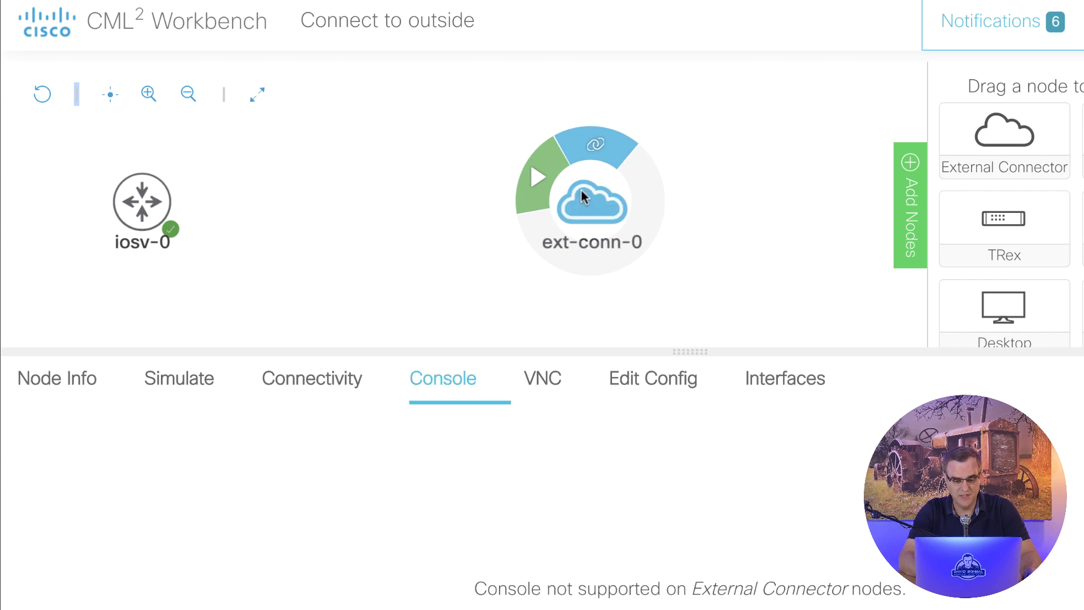
{"action": "left_click", "coordinate": [672, 385]}
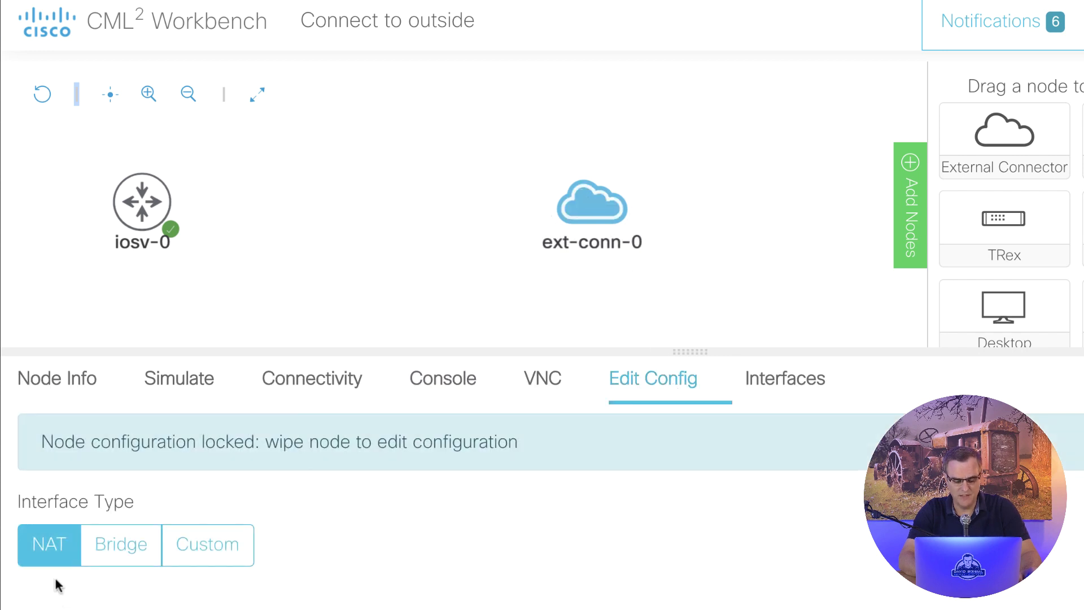
{"action": "left_click", "coordinate": [113, 550]}
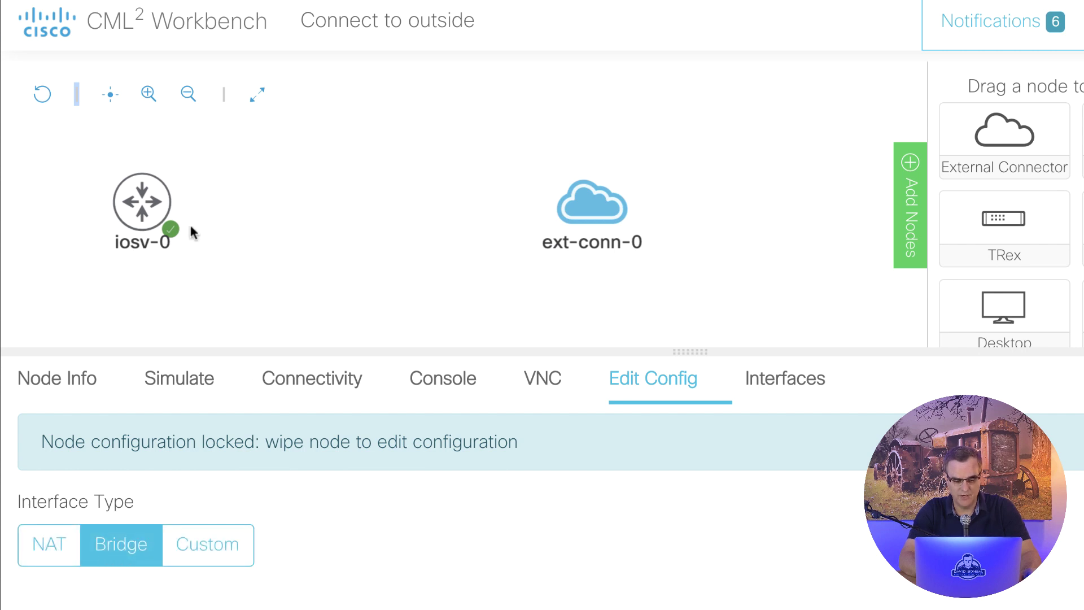
{"action": "left_click", "coordinate": [152, 203]}
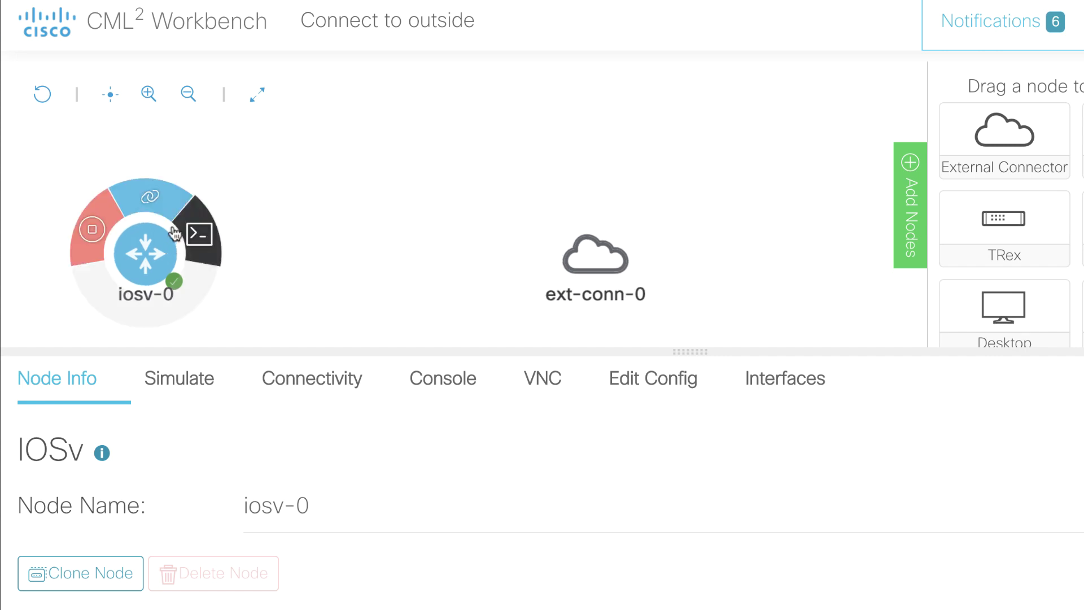
Step: Link iosv-0's GigabitEthernet0/0 to ext-conn-0's port and verify it under Interfaces
{"action": "left_click", "coordinate": [161, 210]}
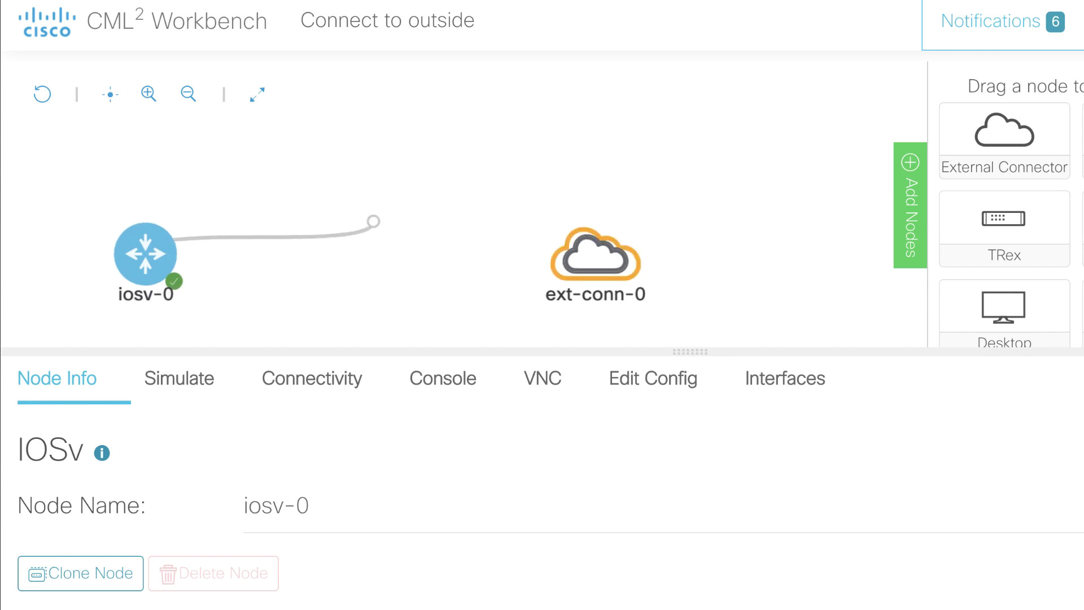
{"action": "left_click", "coordinate": [594, 260]}
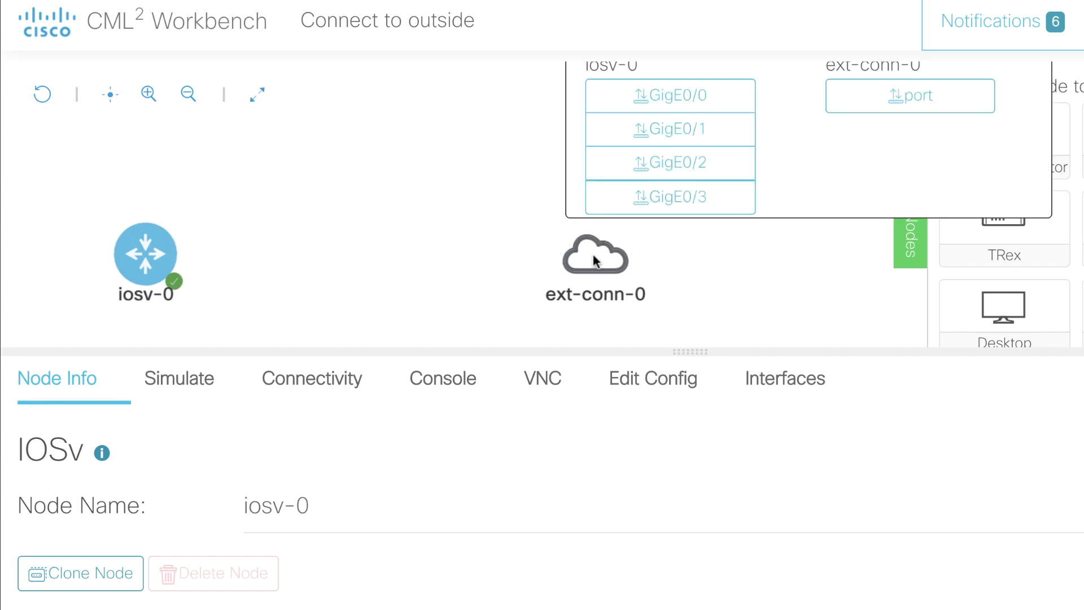
{"action": "left_click", "coordinate": [909, 106]}
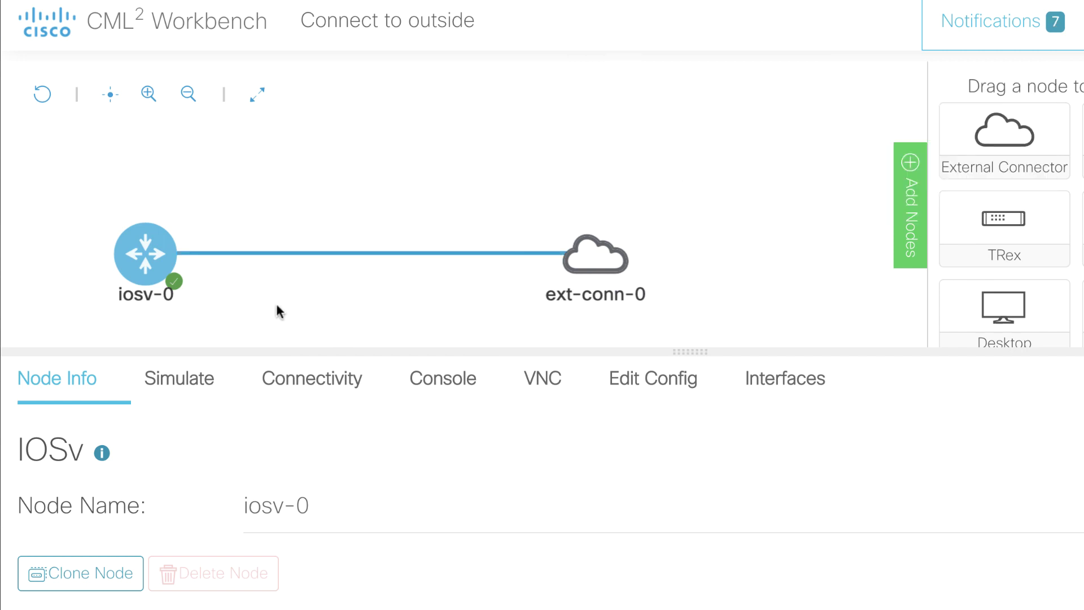
{"action": "mouse_move", "coordinate": [170, 265]}
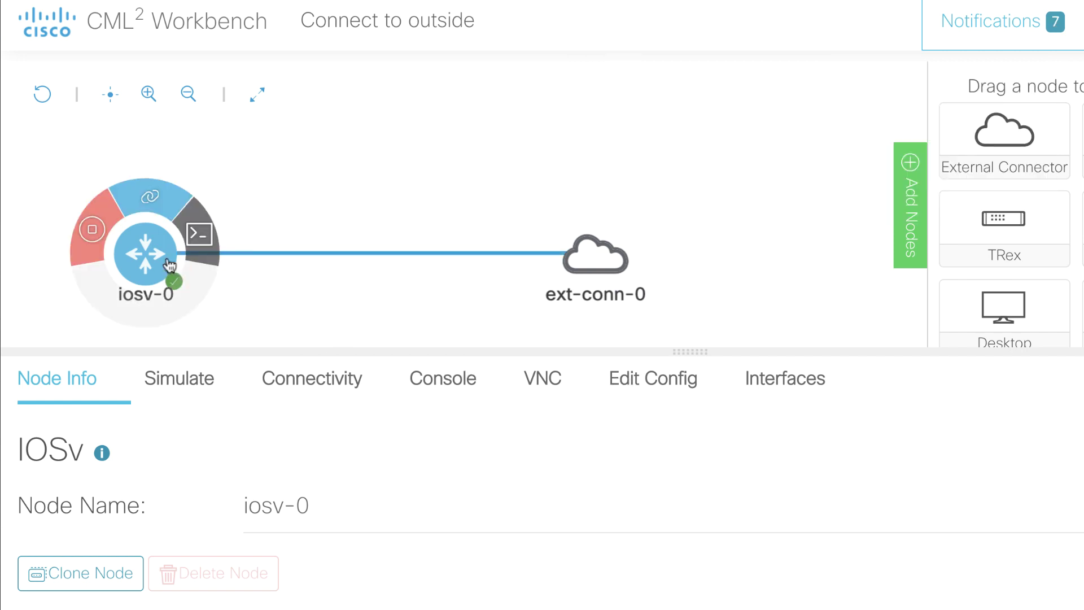
{"action": "left_click", "coordinate": [771, 384]}
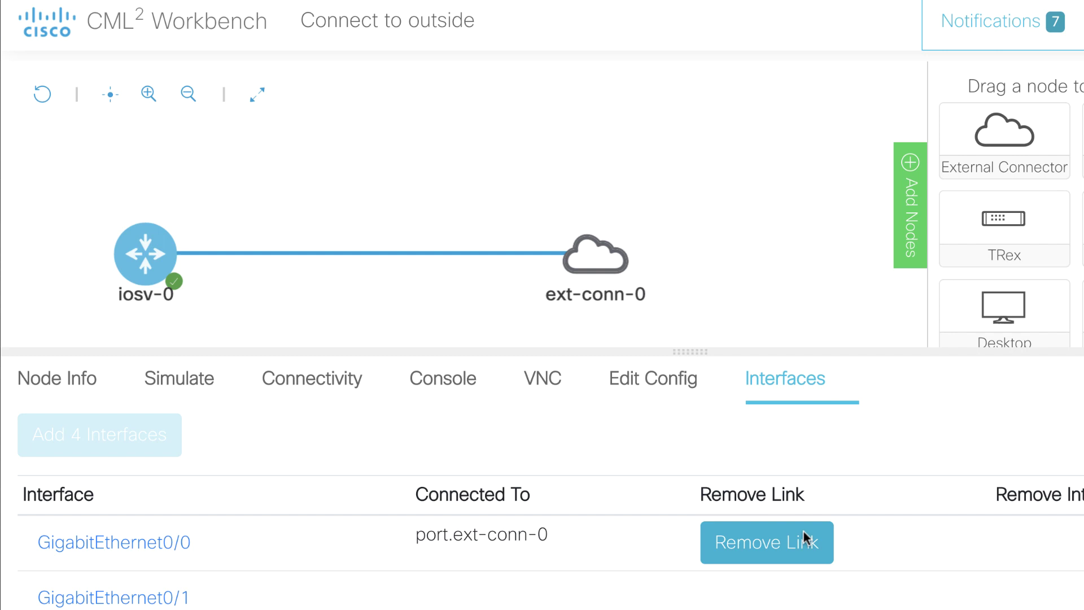
{"action": "left_click_drag", "start_coordinate": [457, 216], "coordinate": [412, 185]}
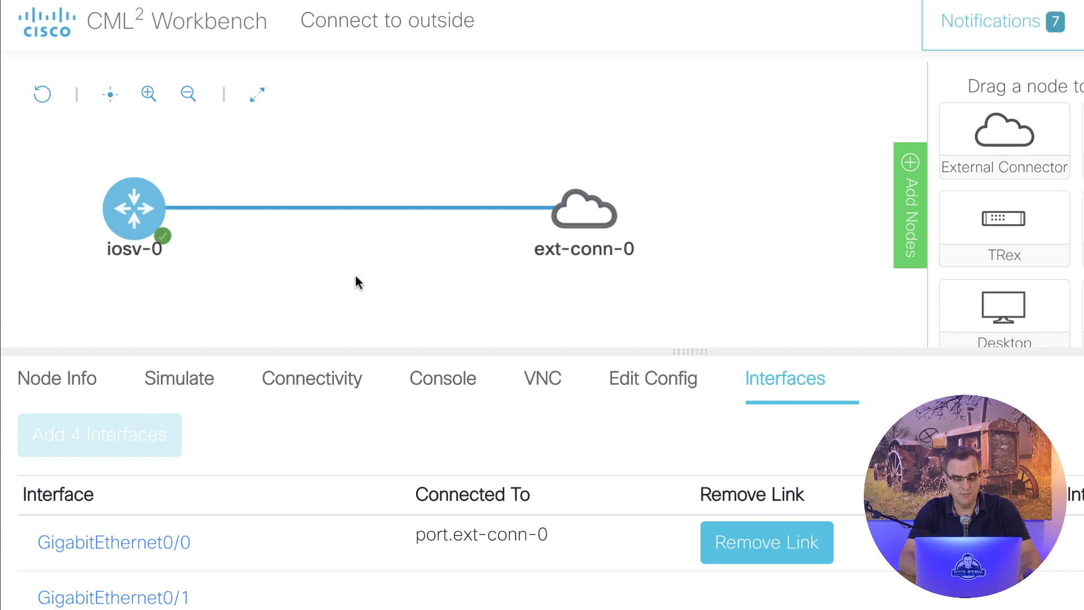
Step: Start the ext-conn-0 connector and open the iosv-0 router's console
{"action": "left_click", "coordinate": [596, 215]}
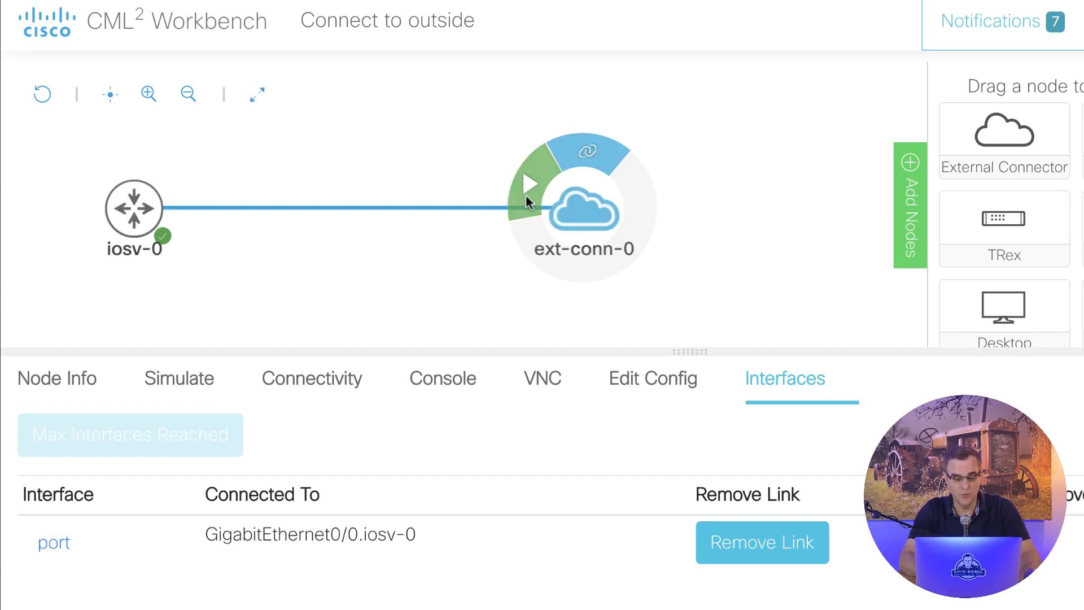
{"action": "left_click", "coordinate": [365, 248]}
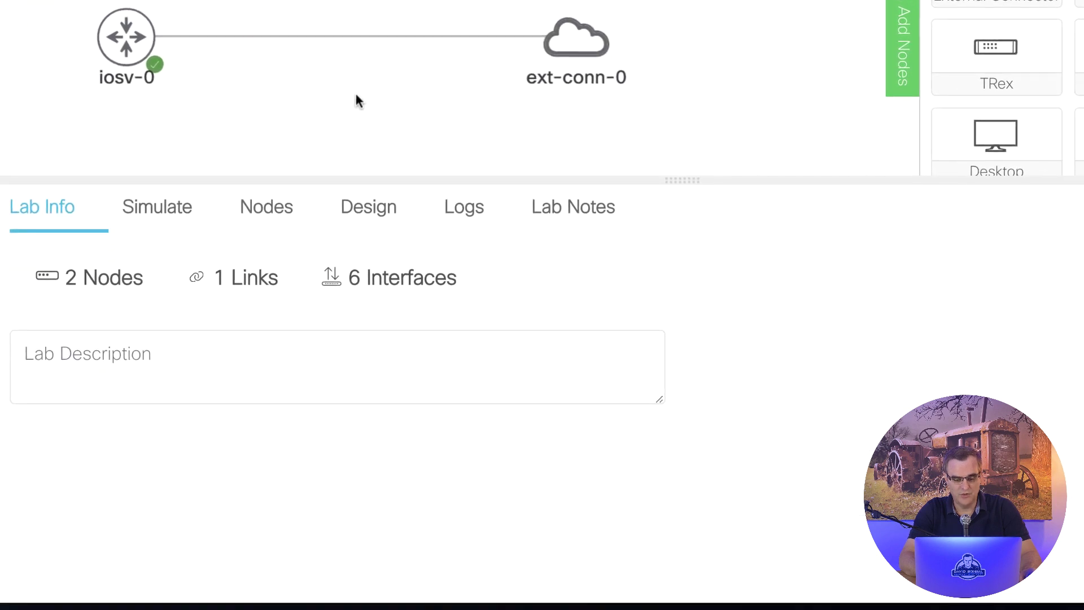
{"action": "left_click", "coordinate": [131, 133]}
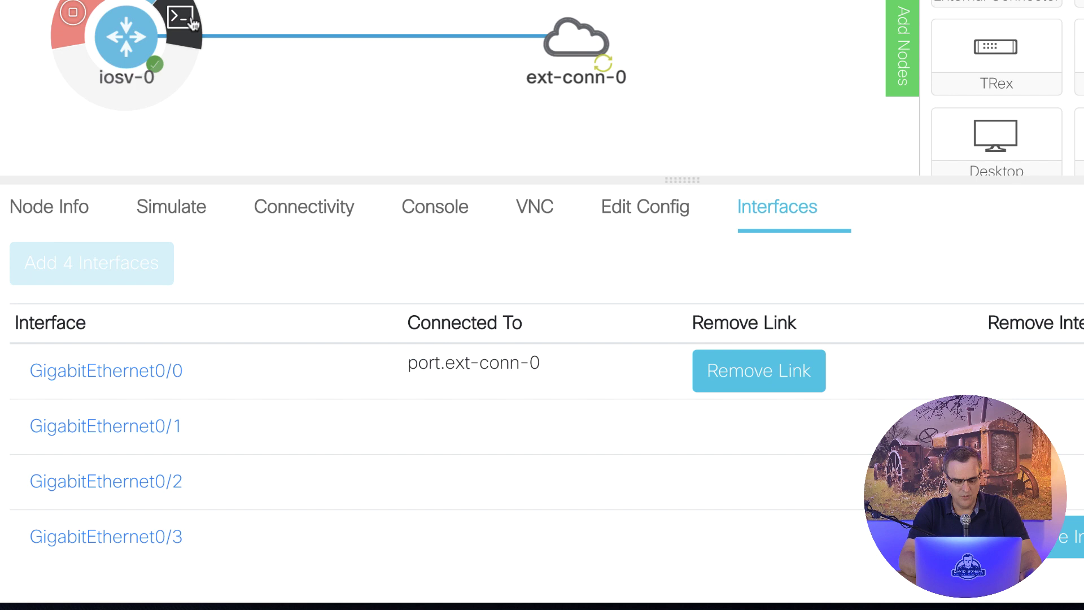
{"action": "left_click", "coordinate": [192, 26]}
Step: Enter privileged mode and run 'sh ip int brief' three times; Gi0/0 remains unassigned via DHCP
{"action": "key", "text": "Return"}
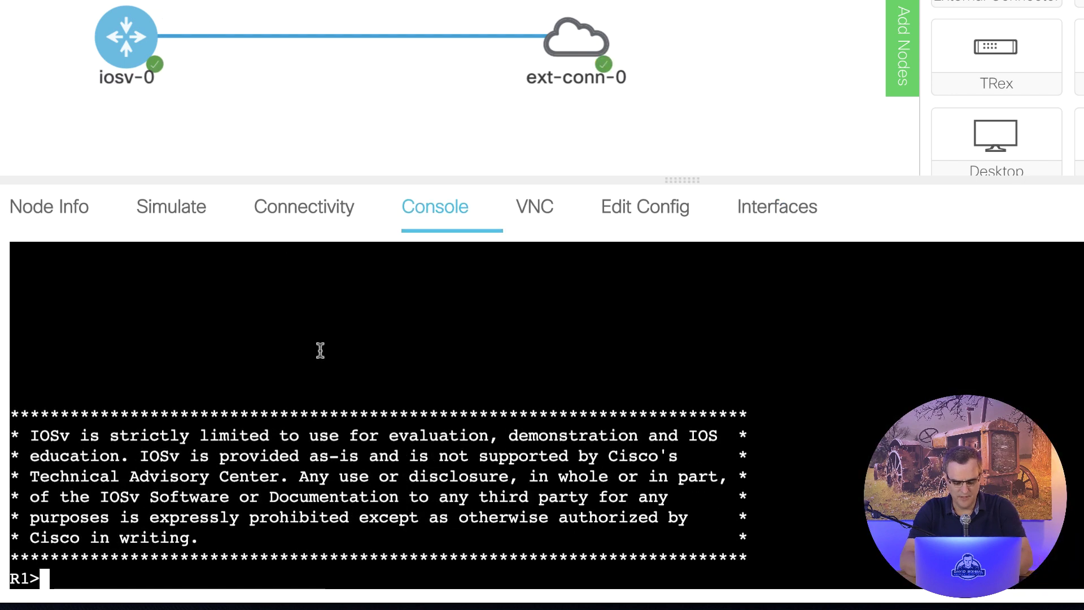
{"action": "type", "text": "en"}
{"action": "key", "text": "Return"}
{"action": "type", "text": "sh  ip"}
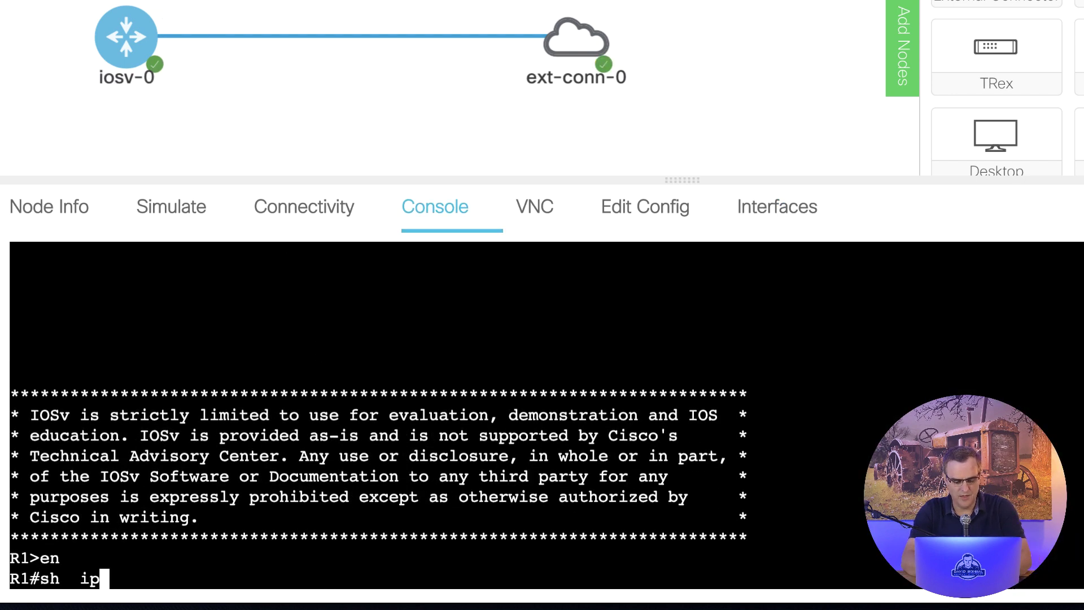
{"action": "key", "text": "BackSpace"}
{"action": "key", "text": "BackSpace"}
{"action": "key", "text": "BackSpace"}
{"action": "type", "text": "ip int brief"}
{"action": "key", "text": "Return"}
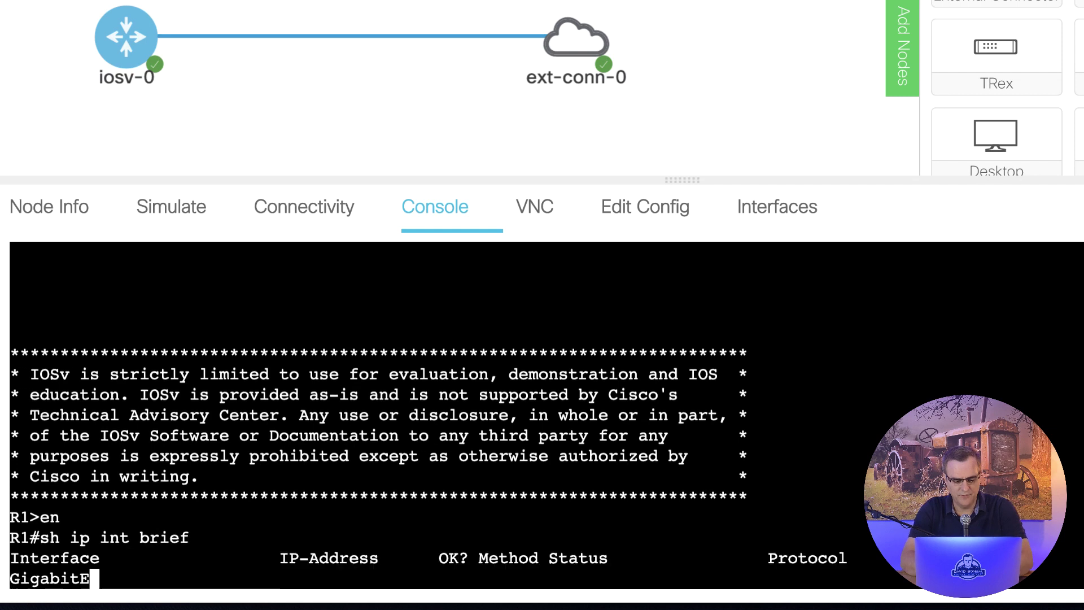
{"action": "key", "text": "Up"}
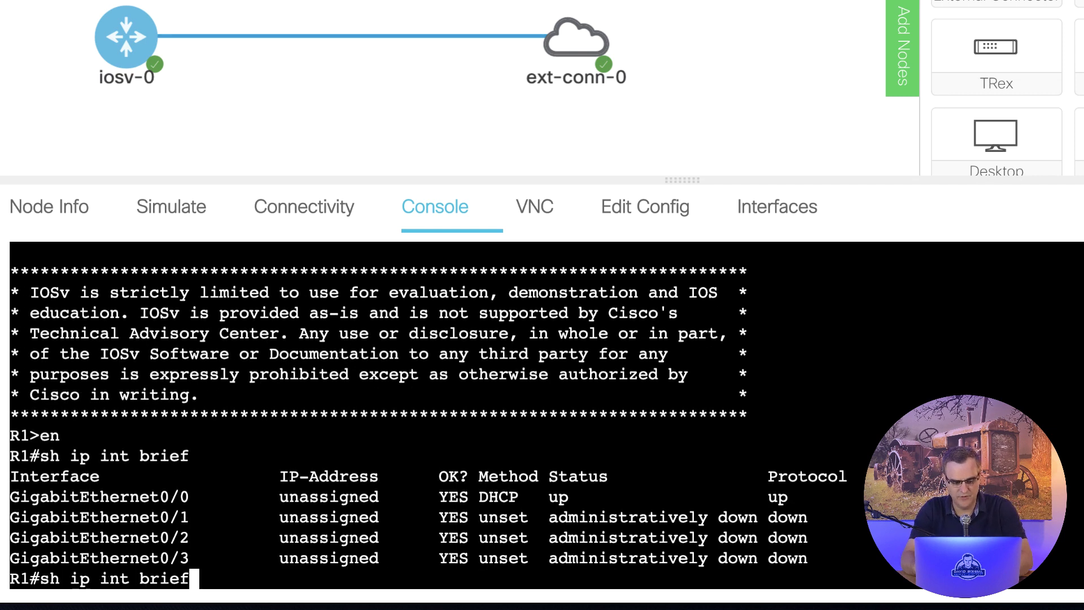
{"action": "key", "text": "Return"}
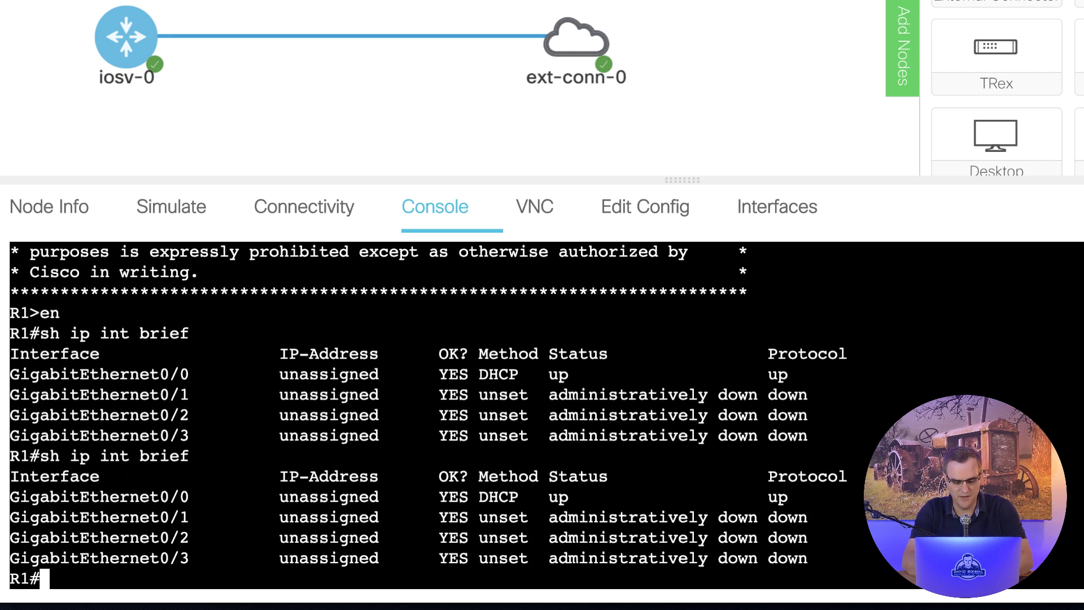
{"action": "key", "text": "Up"}
{"action": "key", "text": "Return"}
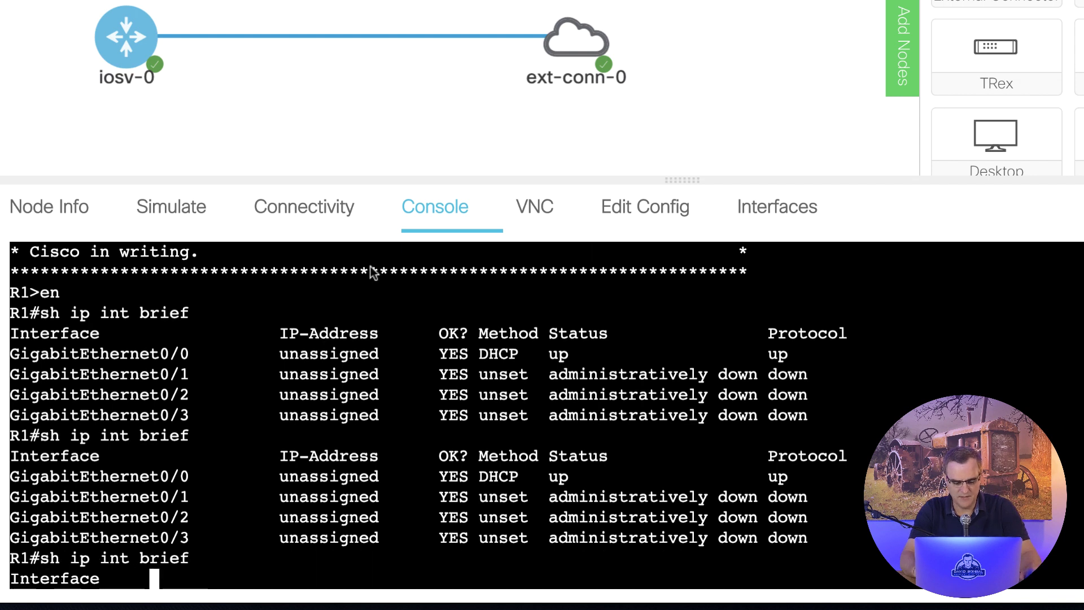
Step: Review ext-conn-0's configuration and the router's running configuration, then return to the router console
{"action": "mouse_move", "coordinate": [594, 66]}
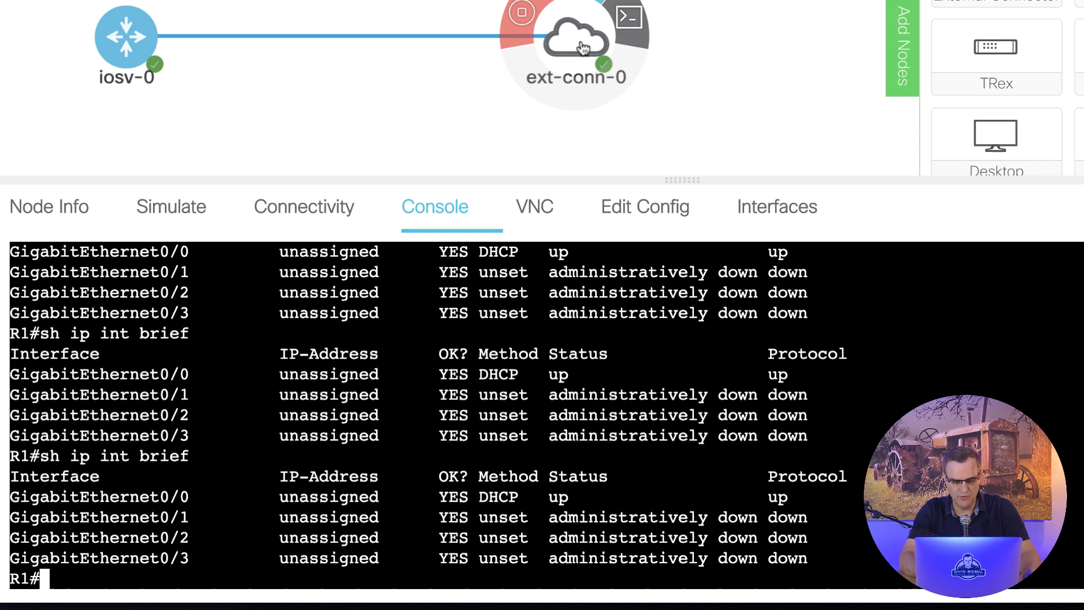
{"action": "left_click", "coordinate": [583, 47]}
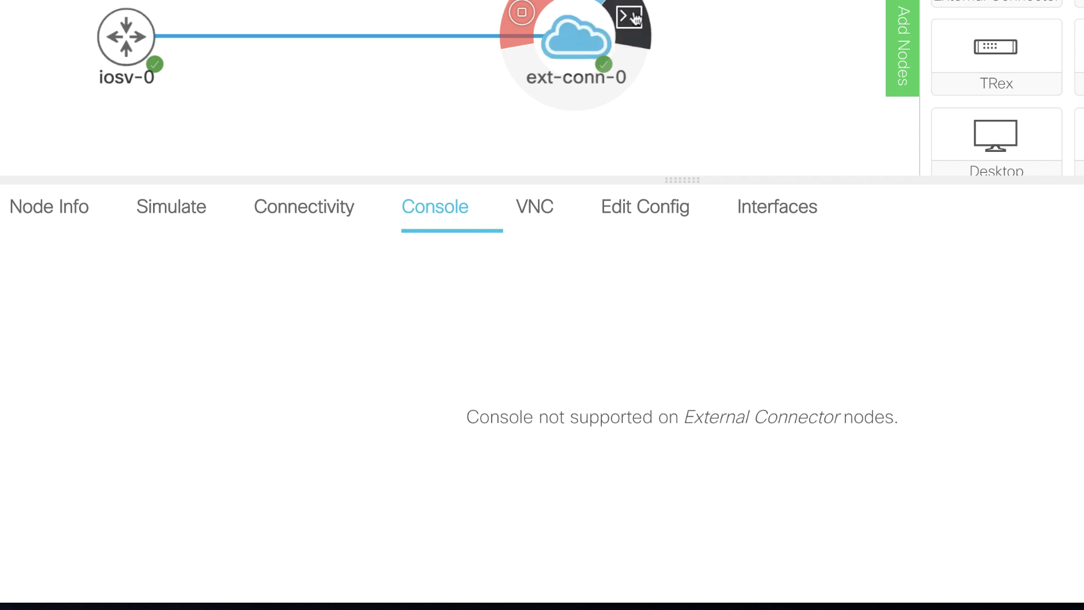
{"action": "left_click", "coordinate": [633, 209]}
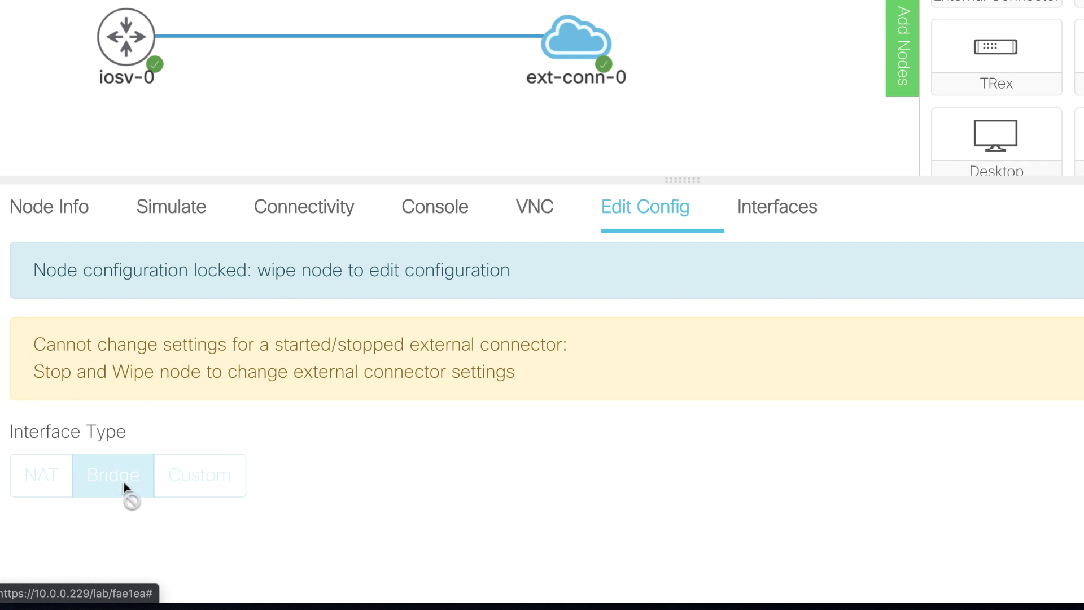
{"action": "left_click", "coordinate": [132, 84]}
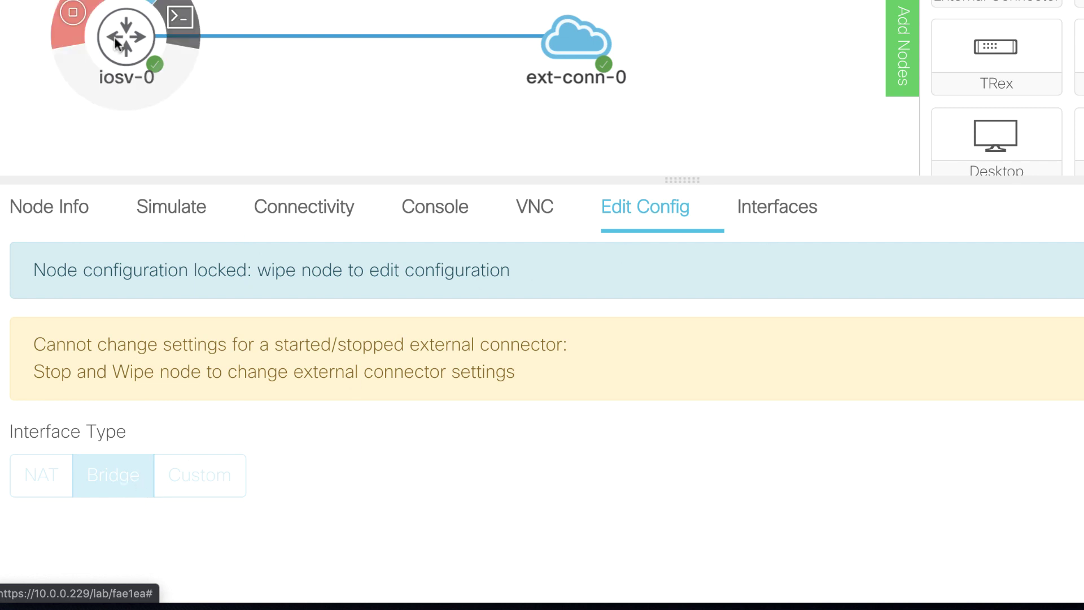
{"action": "left_click", "coordinate": [130, 28]}
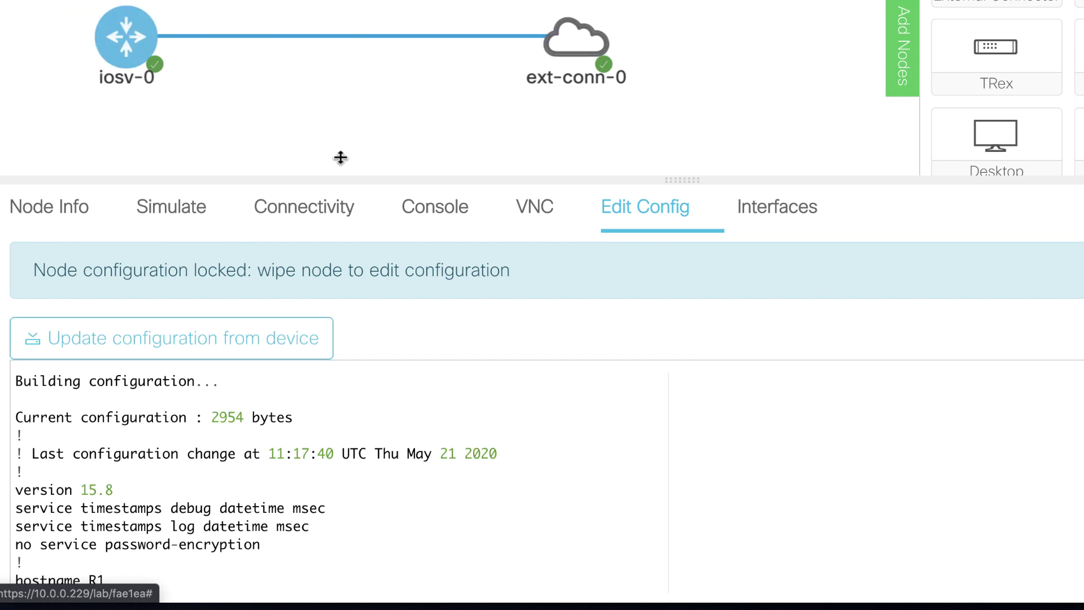
{"action": "left_click", "coordinate": [452, 200]}
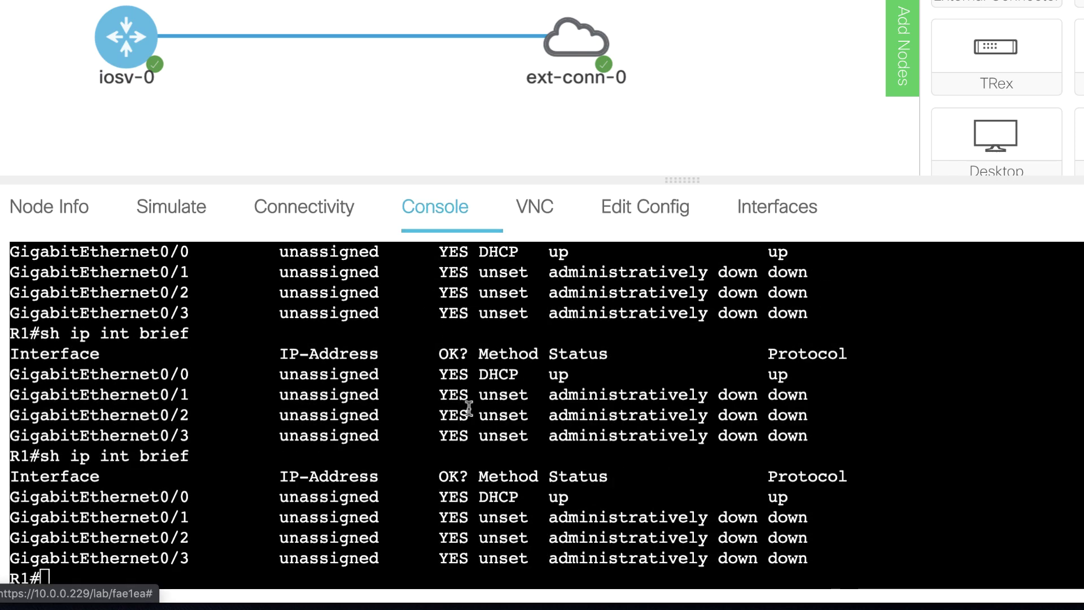
{"action": "left_click", "coordinate": [477, 432]}
Step: Bounce GigabitEthernet0/0 with shut and no shut under conf t, then end
{"action": "type", "text": "conf t"}
{"action": "key", "text": "Return"}
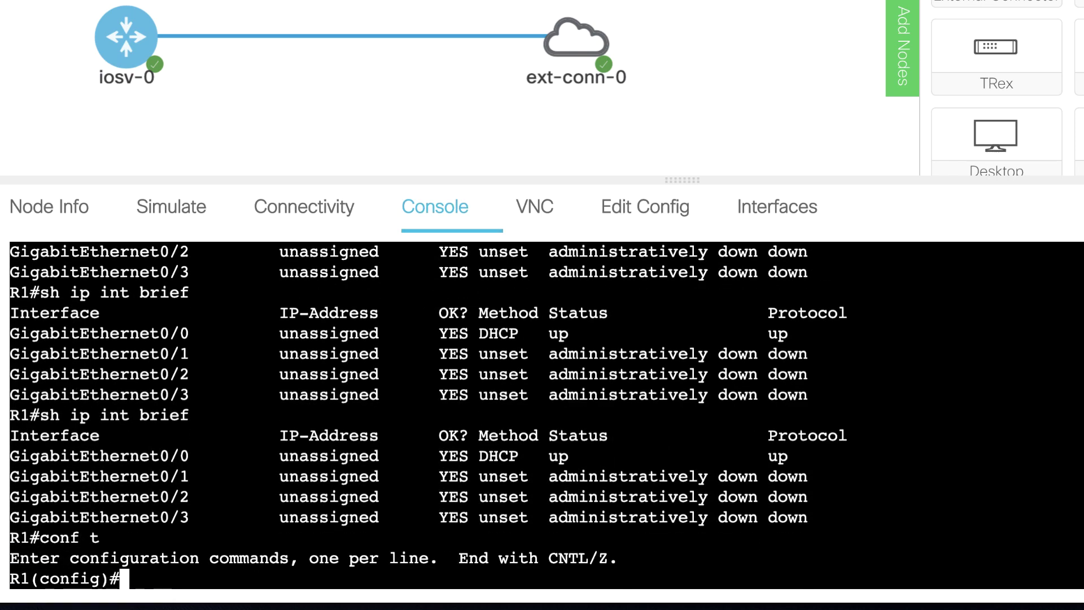
{"action": "type", "text": "int g0/0"}
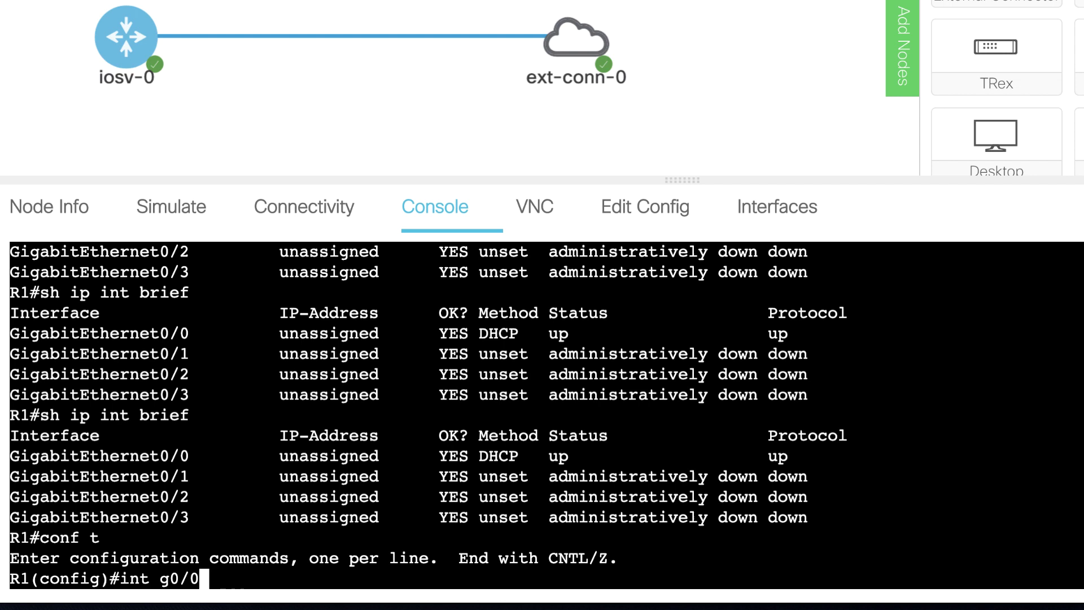
{"action": "key", "text": "Return"}
{"action": "type", "text": "shut"}
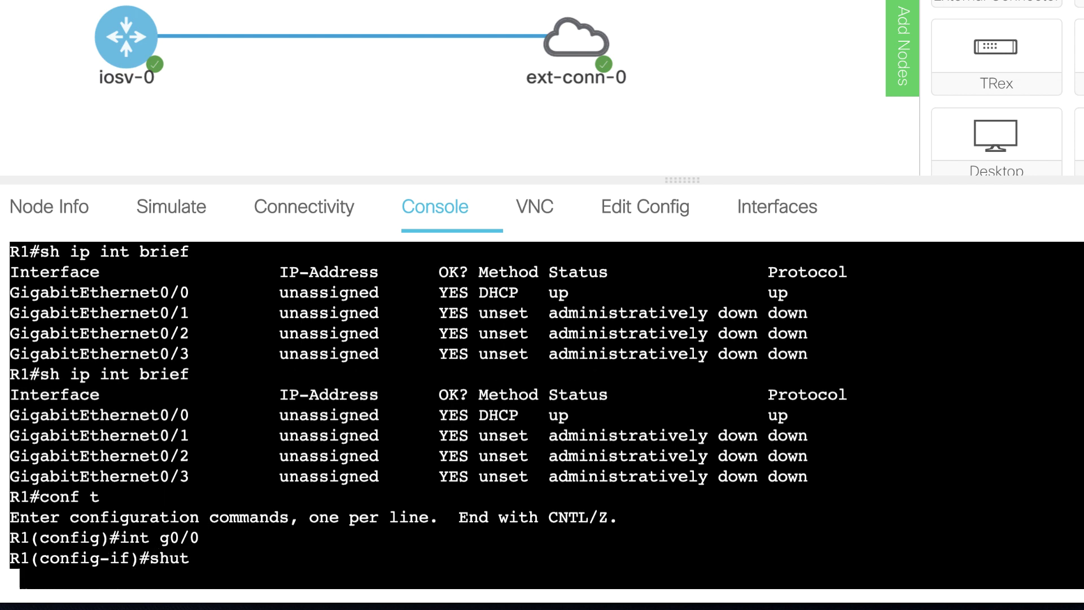
{"action": "type", "text": "no shut"}
{"action": "key", "text": "Return"}
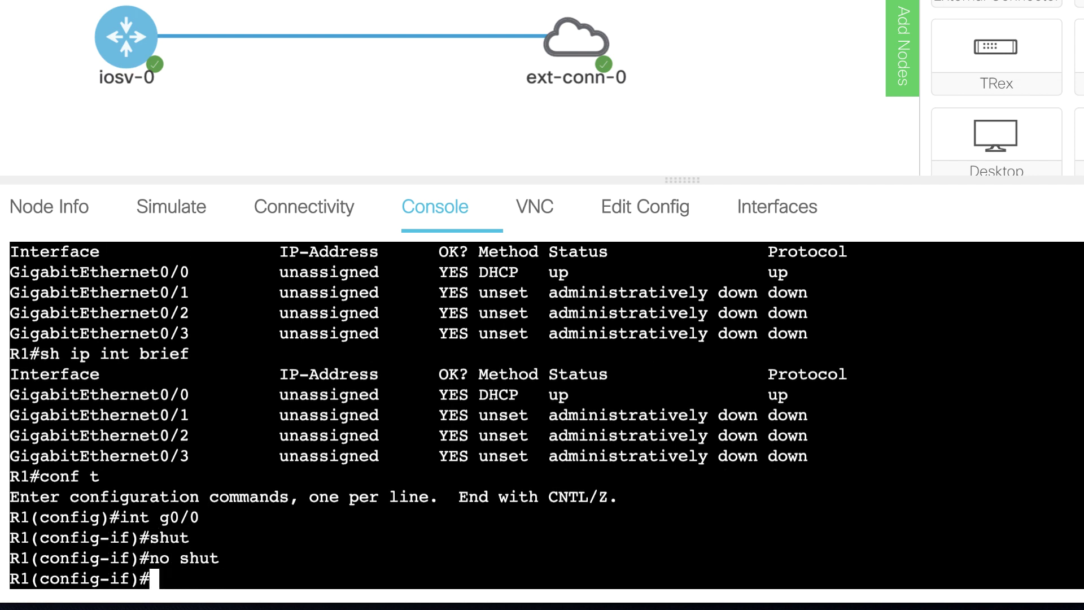
{"action": "type", "text": "end"}
{"action": "key", "text": "Return"}
Step: Rerun 'sh ip int brief' and confirm Gi0/0 obtained 10.0.0.180 via DHCP
{"action": "key", "text": "Return"}
{"action": "key", "text": "Return"}
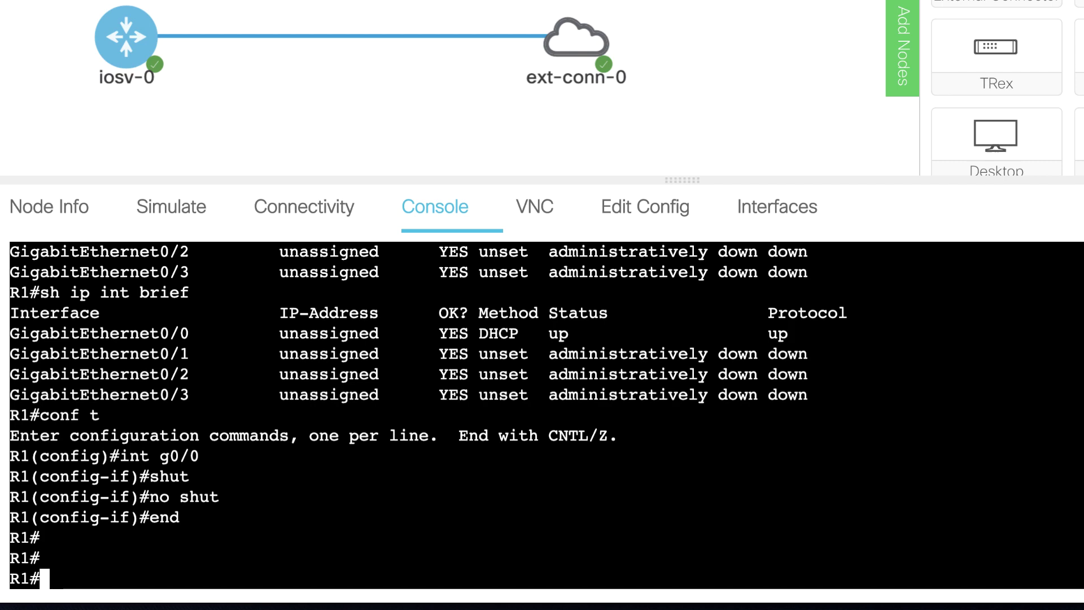
{"action": "key", "text": "Up"}
{"action": "key", "text": "Up"}
{"action": "key", "text": "Return"}
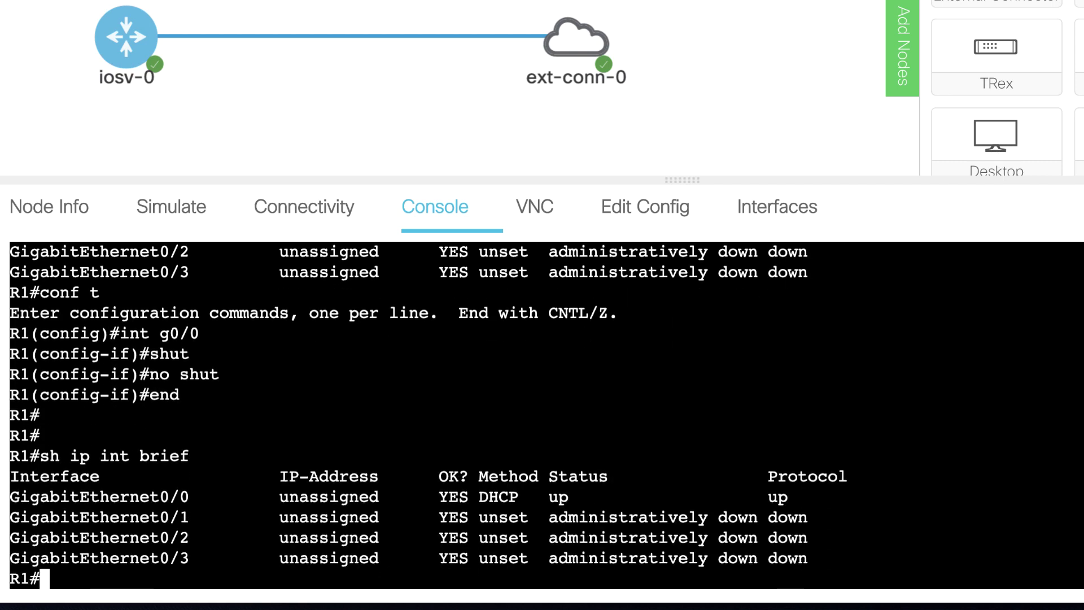
{"action": "key", "text": "Up"}
{"action": "key", "text": "Return"}
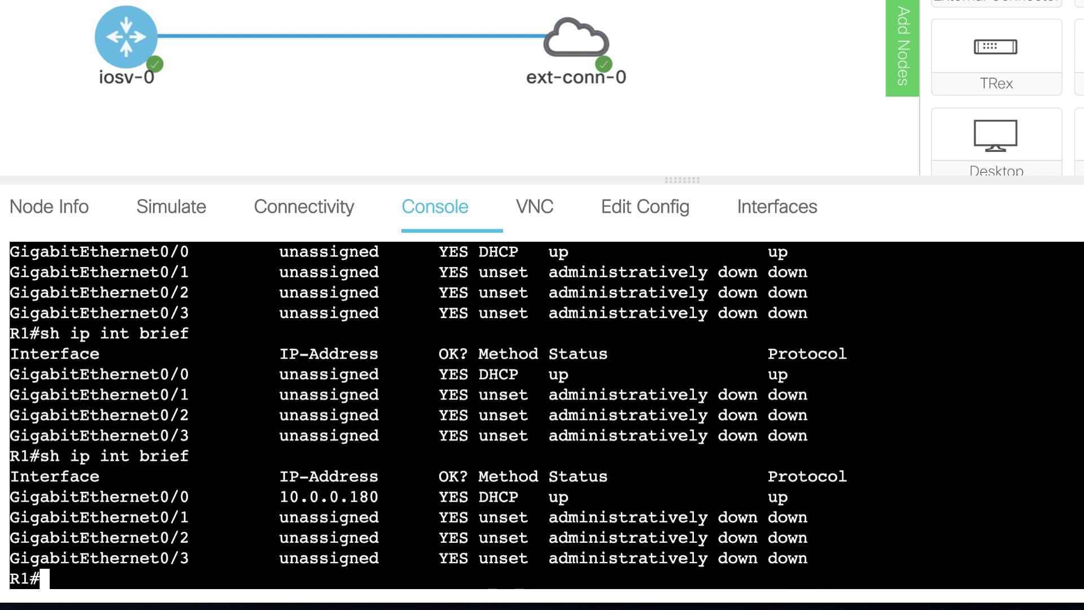
{"action": "left_click_drag", "start_coordinate": [392, 502], "coordinate": [149, 501]}
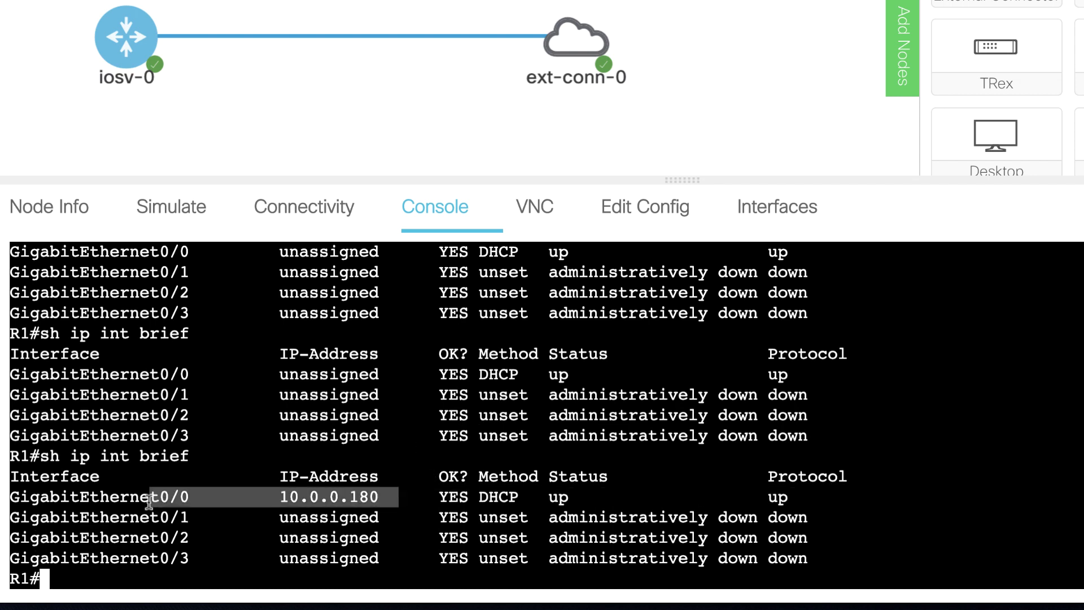
Step: Ping google.com, succeeding 5 of 5
{"action": "type", "text": "ping google.com"}
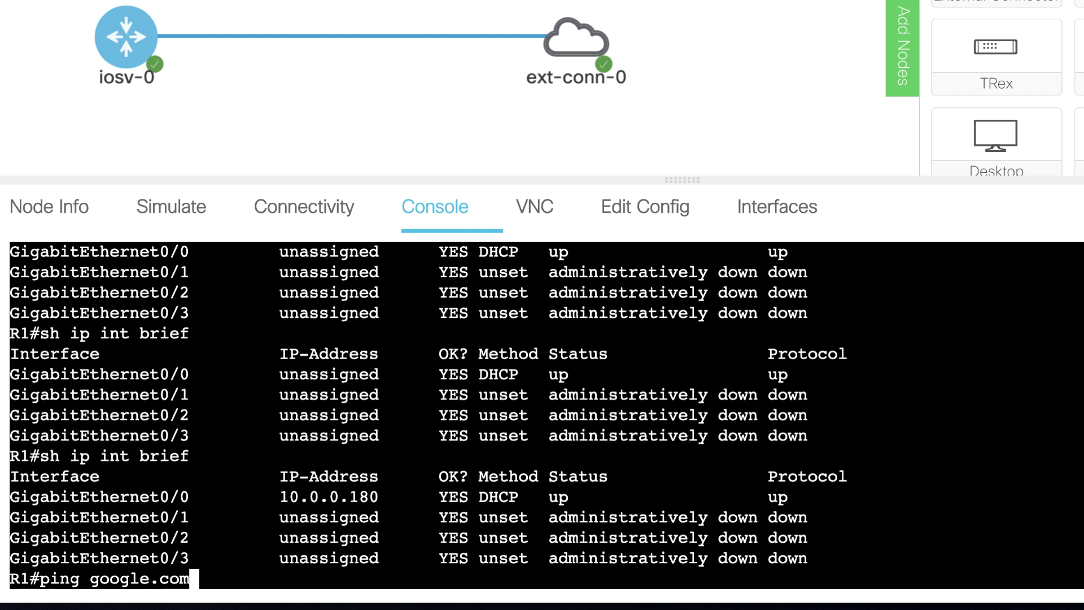
{"action": "key", "text": "Return"}
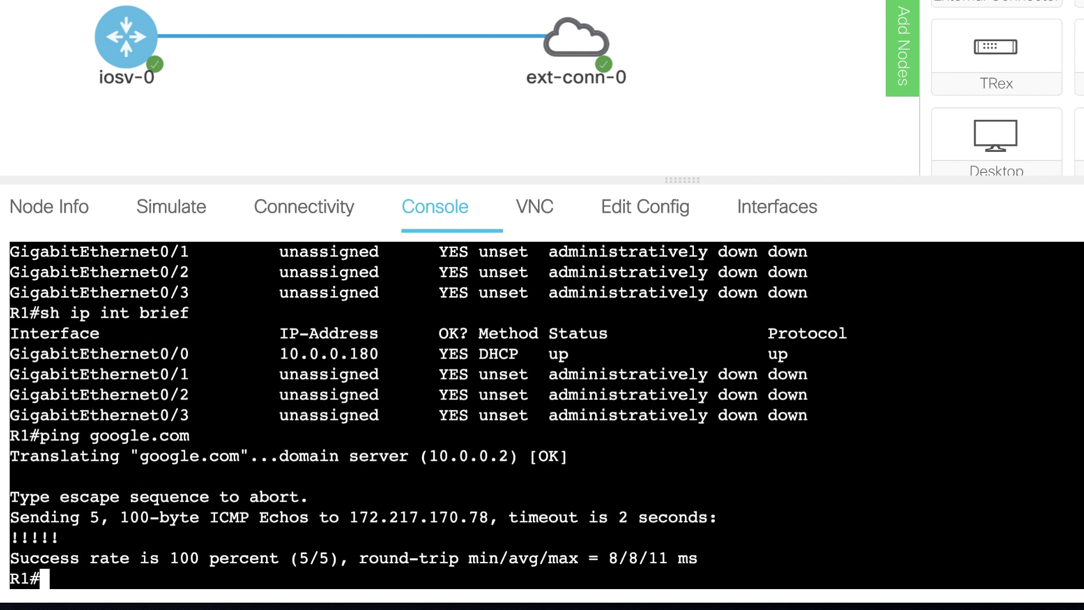
{"action": "left_click_drag", "start_coordinate": [11, 431], "coordinate": [508, 590]}
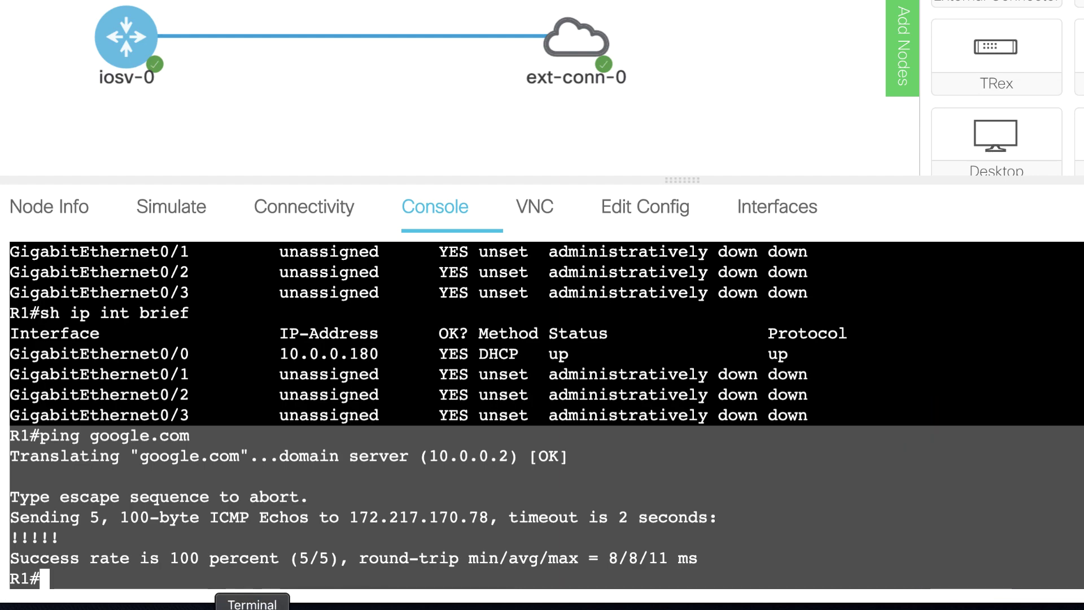
Step: Launch Telnet Lite from Spotlight search
{"action": "key", "text": "super+space"}
{"action": "type", "text": "tel"}
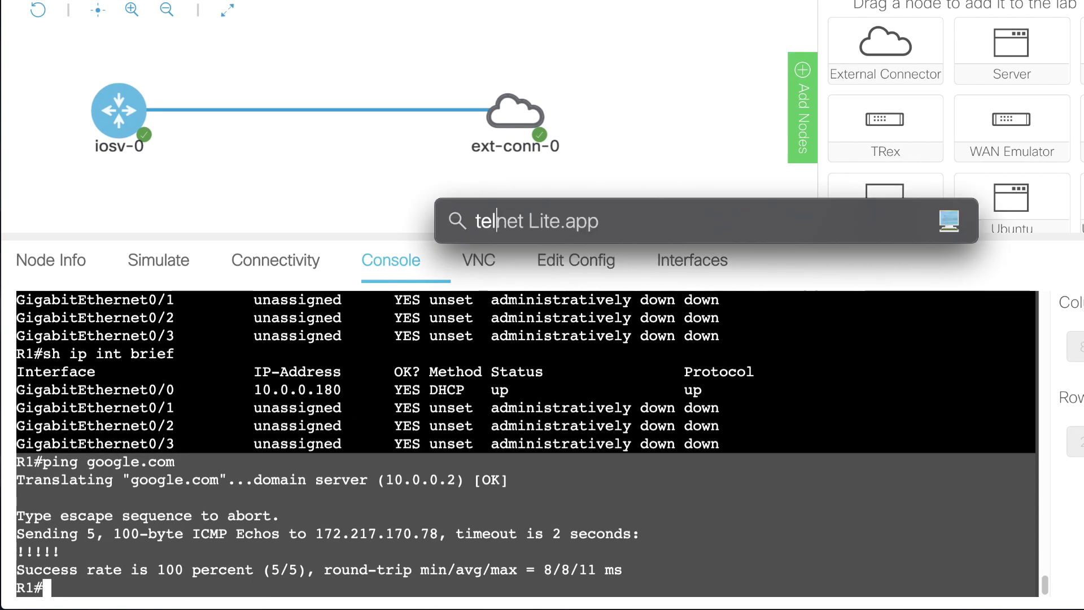
{"action": "key", "text": "Return"}
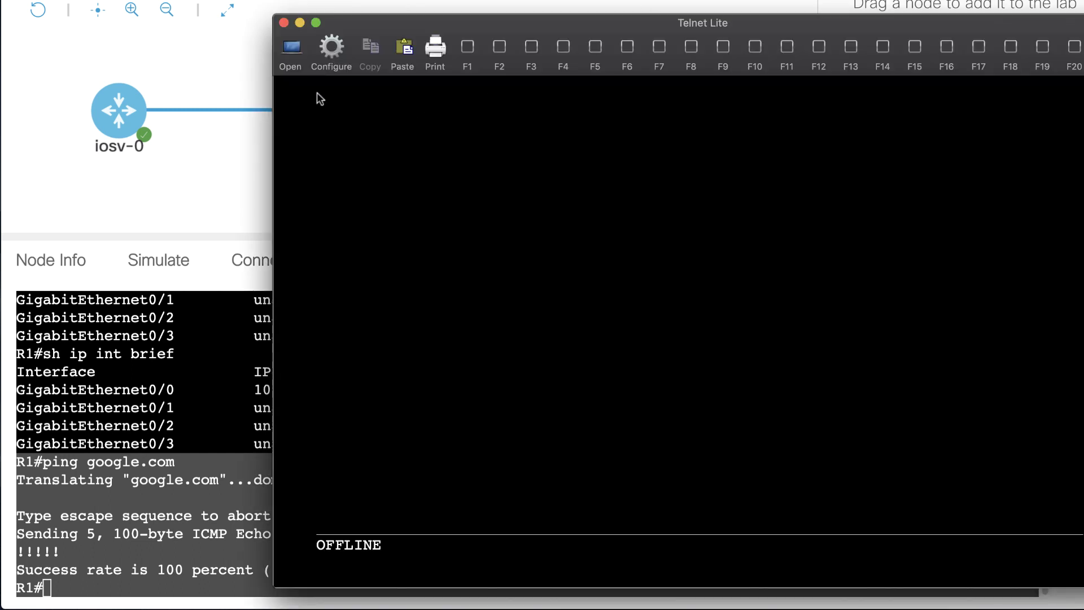
Step: Point Telnet Lite at 10.0.0.180 port 23, try connecting, and dismiss the cannot-connect error
{"action": "left_click", "coordinate": [326, 53]}
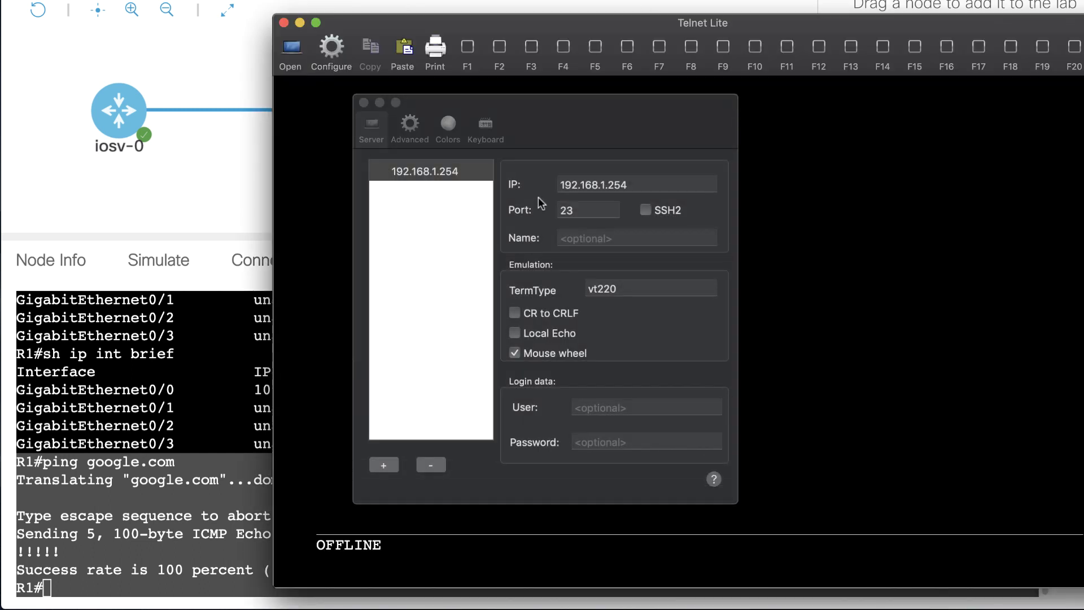
{"action": "left_click", "coordinate": [665, 195]}
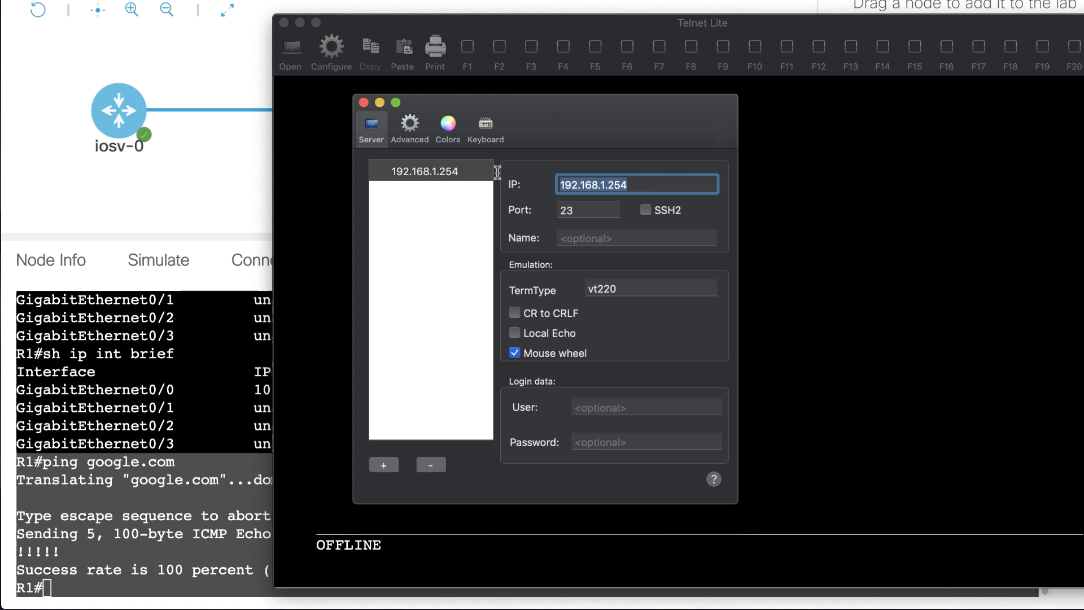
{"action": "type", "text": "10.0.0."}
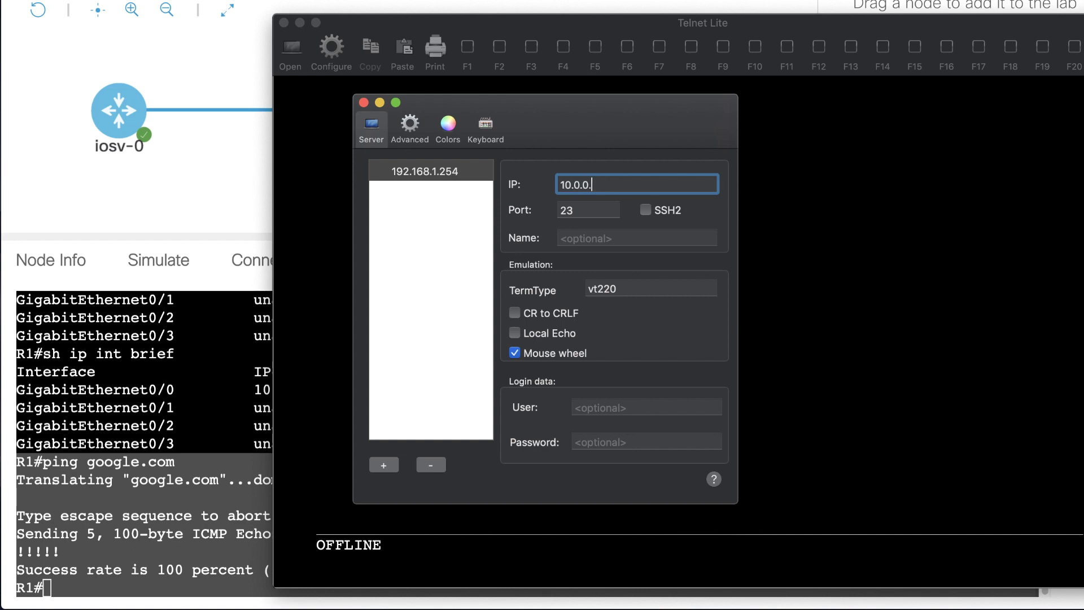
{"action": "left_click", "coordinate": [250, 304]}
{"action": "double_click", "coordinate": [256, 391]}
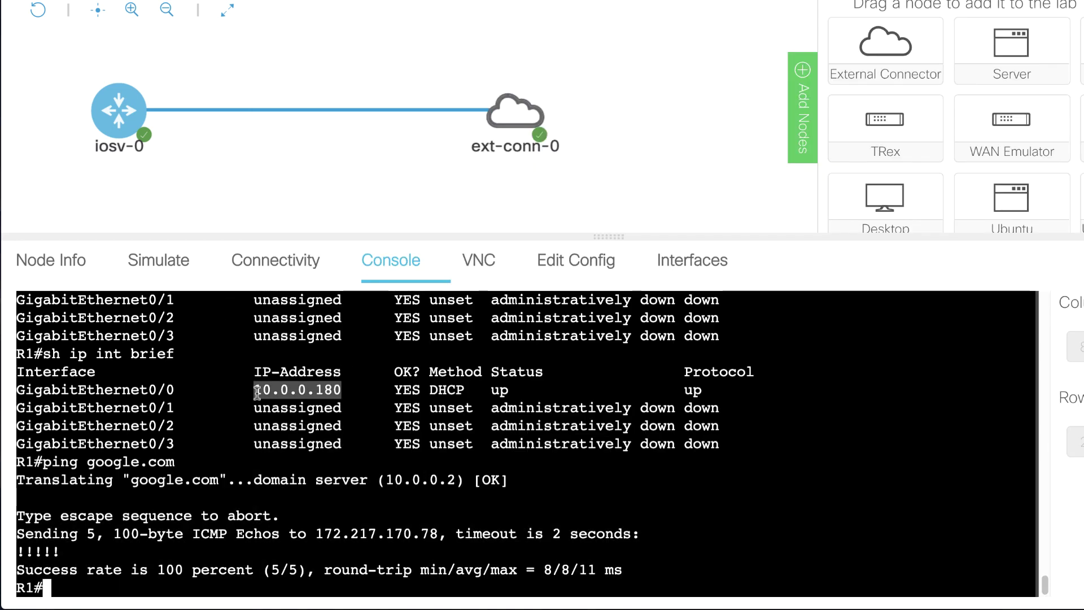
{"action": "key", "text": "super+Tab"}
{"action": "type", "text": "180"}
{"action": "left_click", "coordinate": [604, 210]}
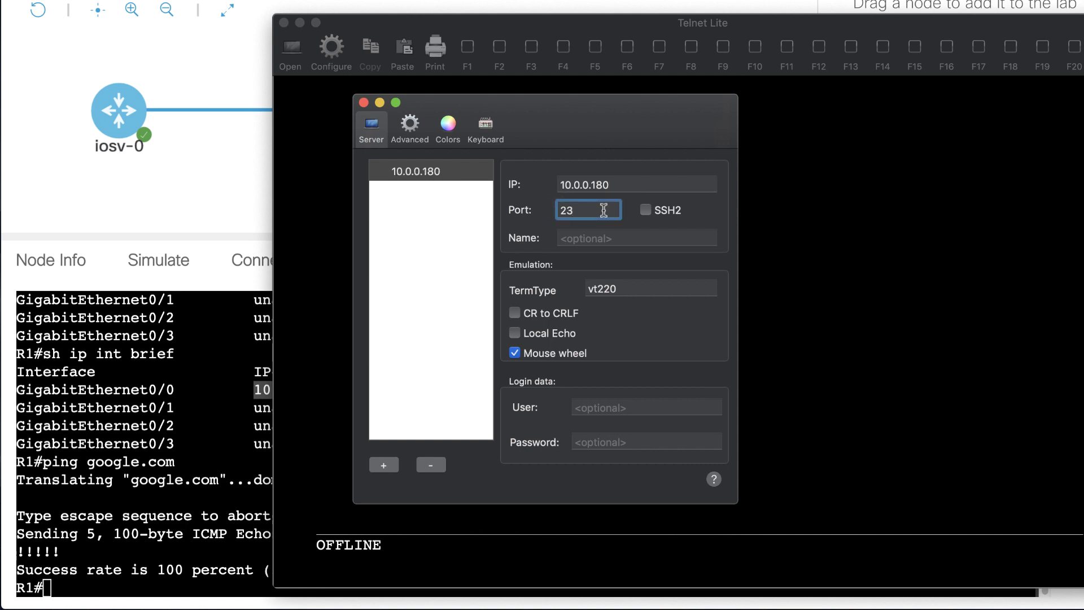
{"action": "left_click", "coordinate": [363, 103]}
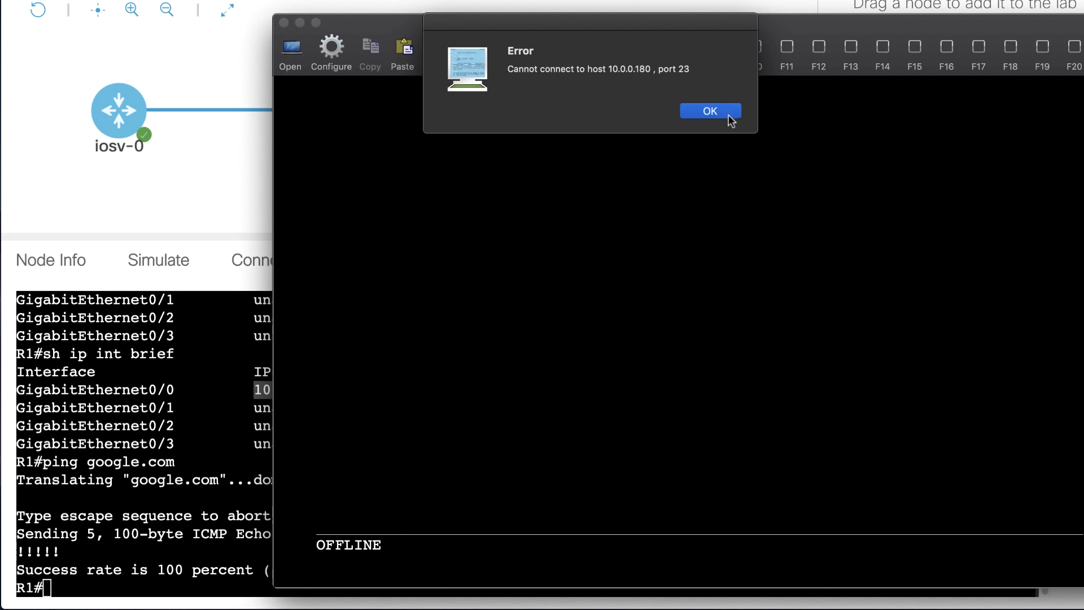
{"action": "left_click", "coordinate": [724, 115]}
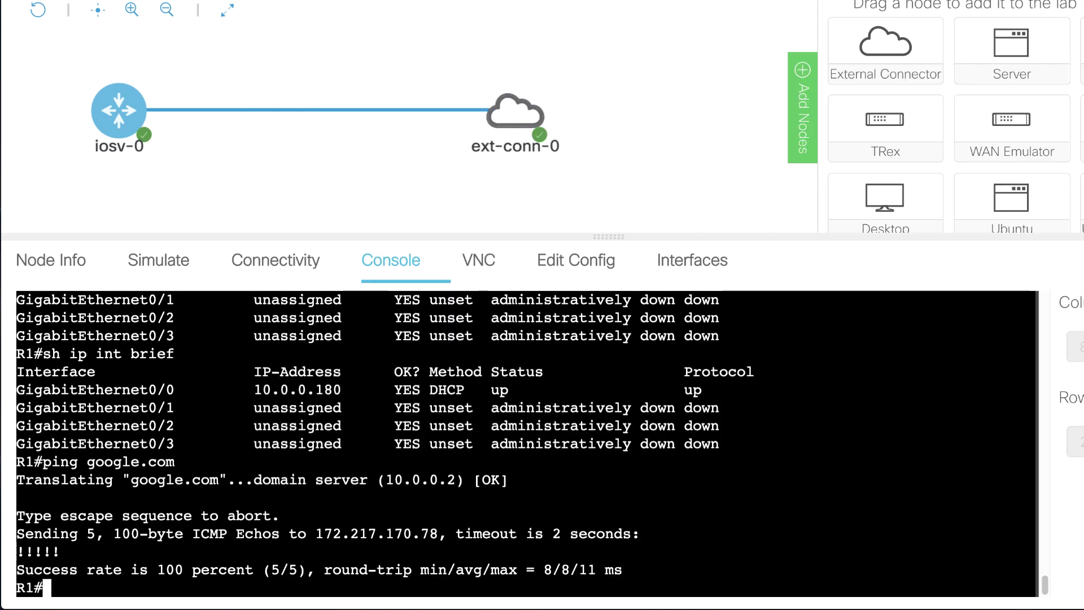
Step: Configure line vty 0 4 with a login password
{"action": "type", "text": "conf t"}
{"action": "key", "text": "Return"}
{"action": "type", "text": "line v"}
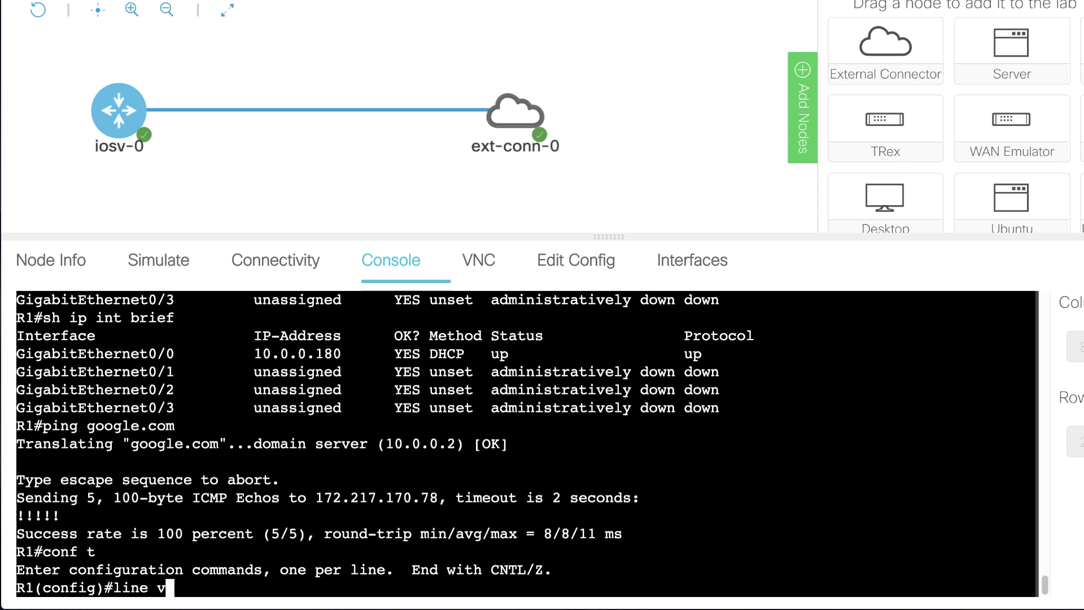
{"action": "type", "text": "ty 0"}
{"action": "key", "text": "Return"}
{"action": "key", "text": "Up"}
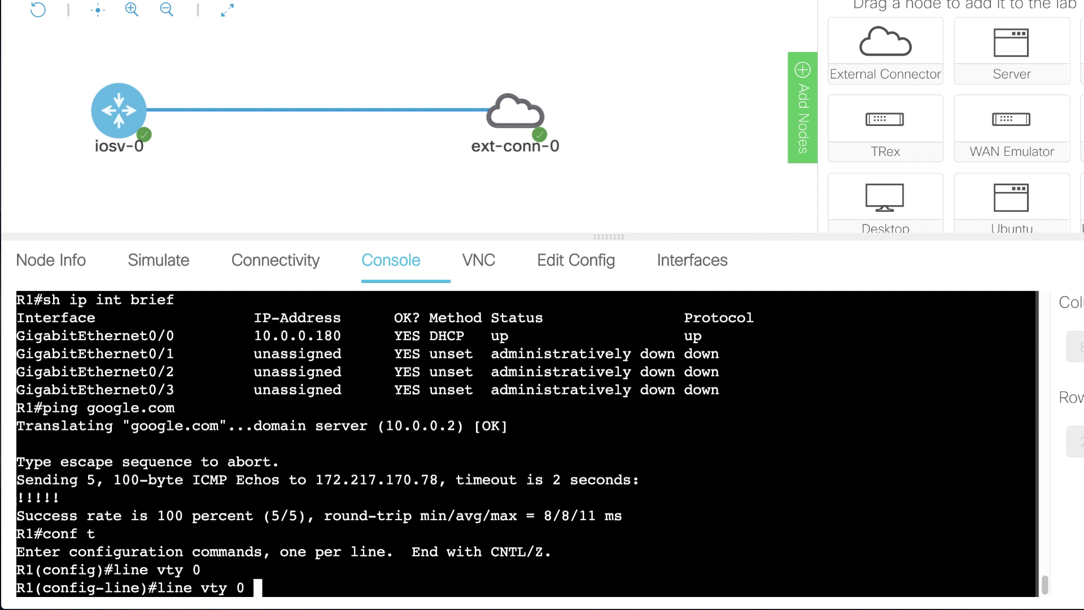
{"action": "type", "text": "4"}
{"action": "key", "text": "Return"}
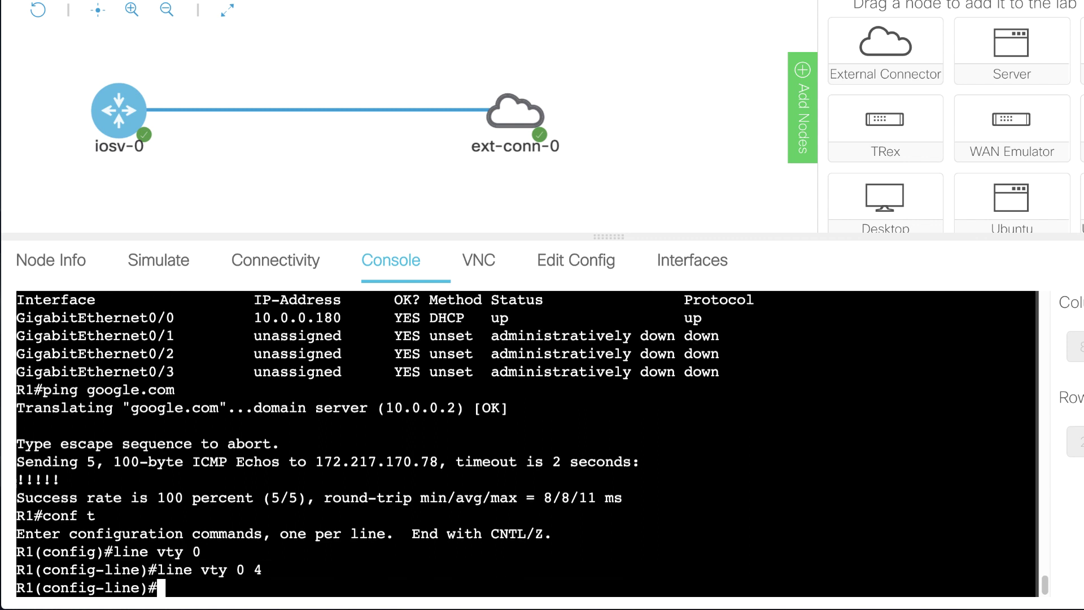
{"action": "type", "text": "pas"}
{"action": "key", "text": "Tab"}
{"action": "type", "text": "cisco"}
{"action": "key", "text": "Return"}
Step: Set 'transport input all' on the vty lines
{"action": "type", "text": "t"}
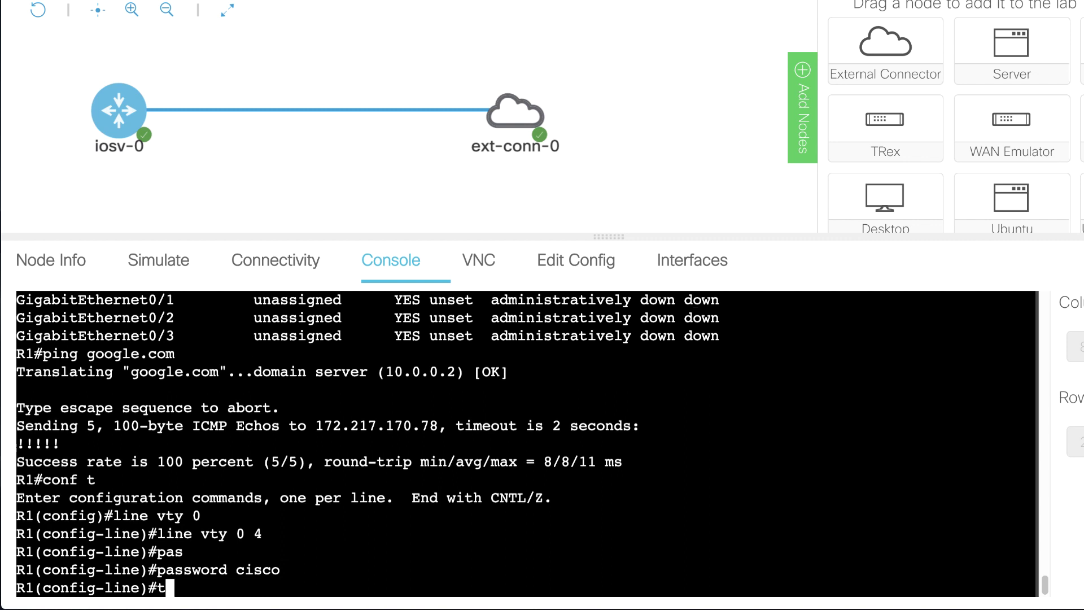
{"action": "type", "text": "r"}
{"action": "key", "text": "Tab"}
{"action": "type", "text": "in"}
{"action": "key", "text": "Tab"}
{"action": "type", "text": "all"}
{"action": "key", "text": "Return"}
Step: Set the router's enable password and leave configuration mode
{"action": "type", "text": "exit"}
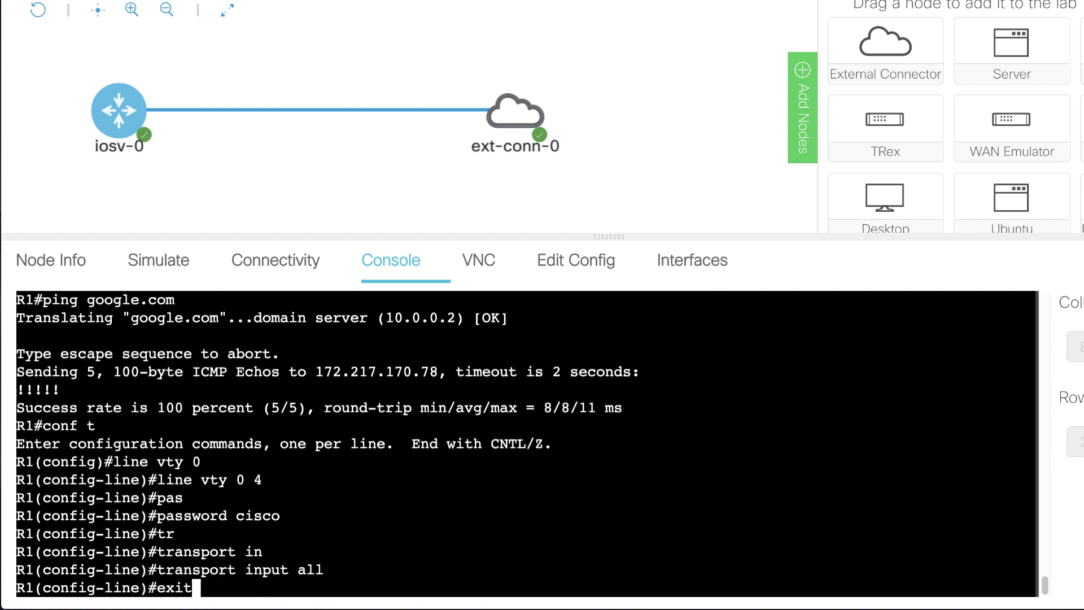
{"action": "key", "text": "Return"}
{"action": "type", "text": "ena"}
{"action": "key", "text": "Tab"}
{"action": "type", "text": "pas"}
{"action": "key", "text": "Tab"}
{"action": "type", "text": "cisco"}
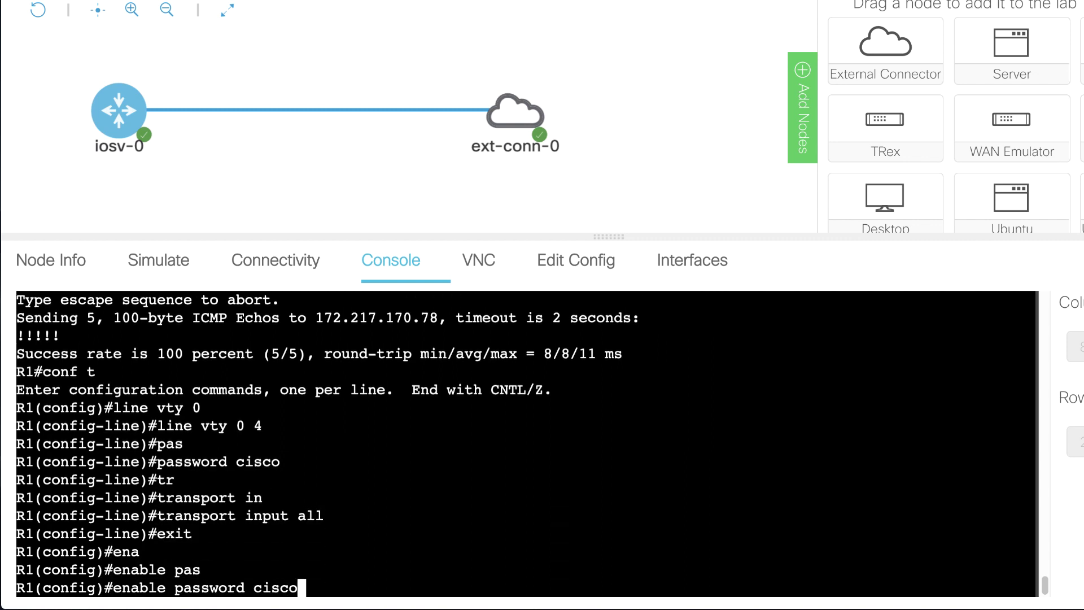
{"action": "key", "text": "Return"}
{"action": "type", "text": "end"}
{"action": "key", "text": "Return"}
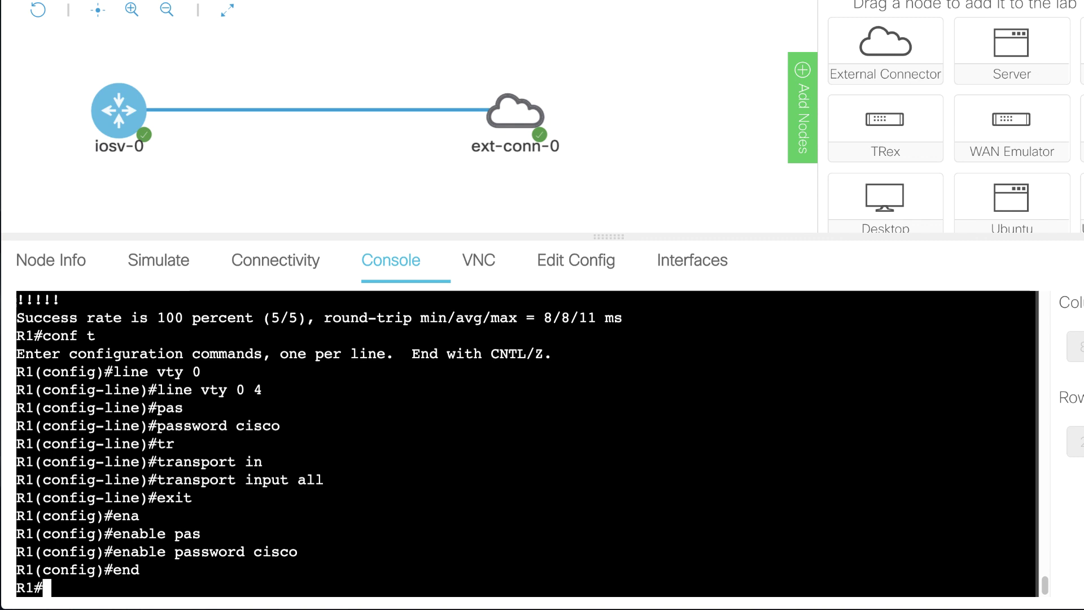
{"action": "key", "text": "super+Tab"}
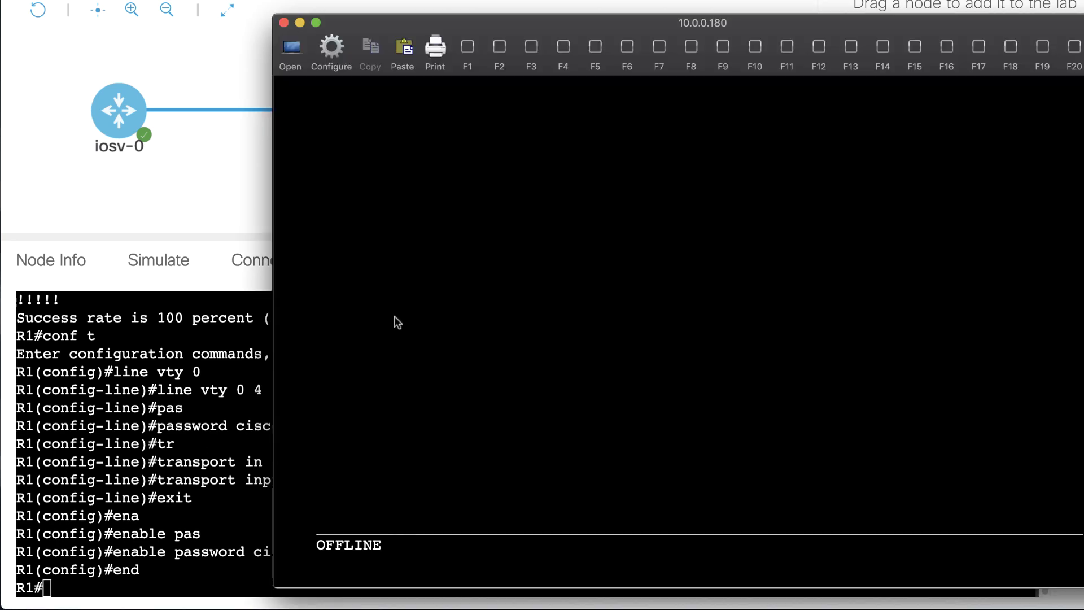
Step: Telnet to 10.0.0.180, log in with the vty password, and enter privileged mode
{"action": "left_click", "coordinate": [292, 53]}
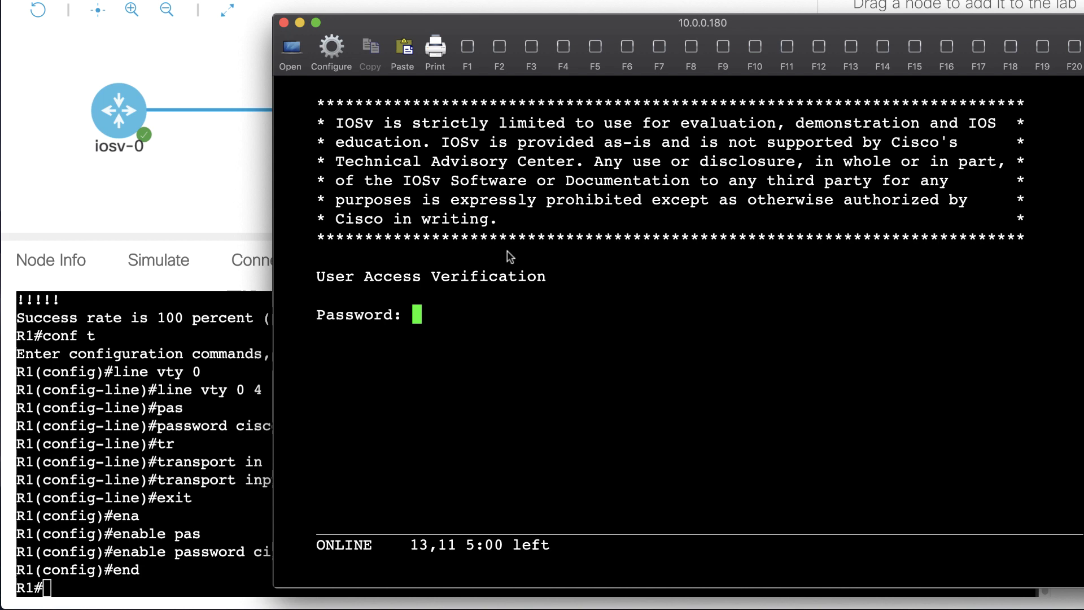
{"action": "type", "text": "cisco"}
{"action": "key", "text": "Return"}
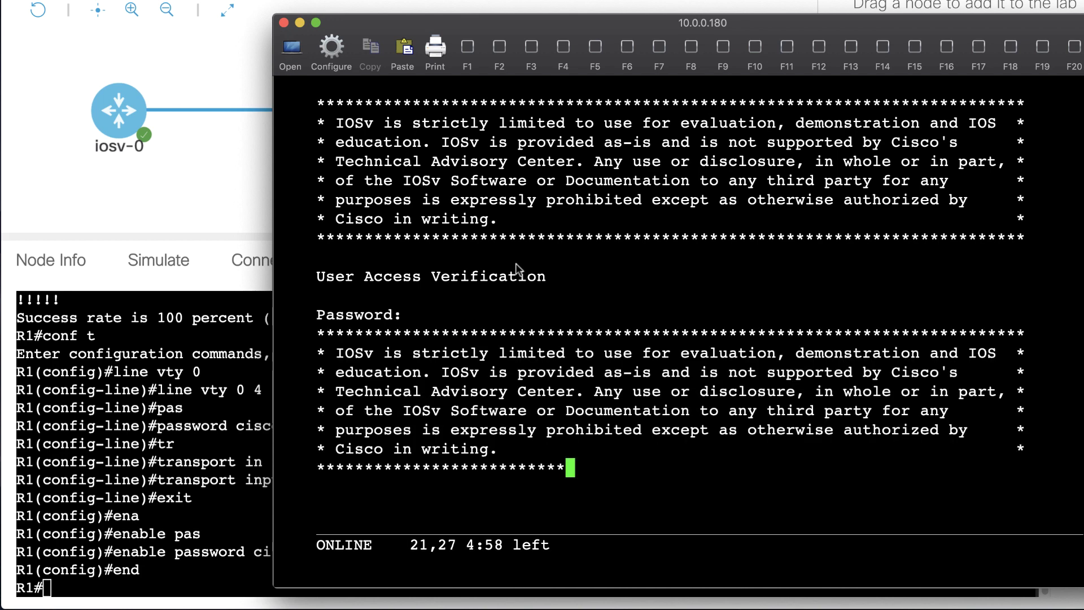
{"action": "type", "text": "en"}
{"action": "key", "text": "Return"}
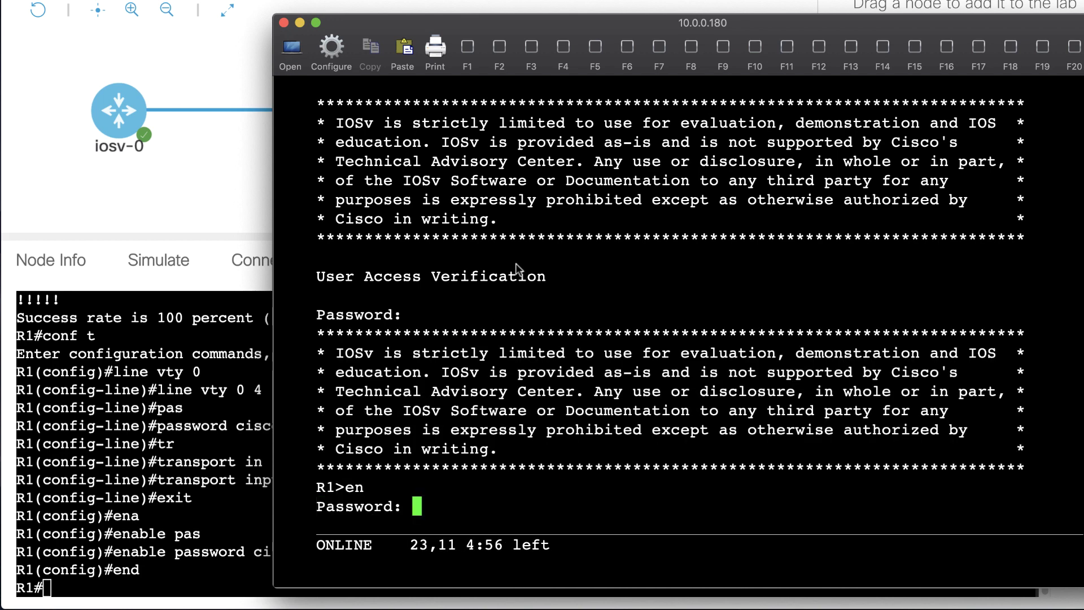
{"action": "type", "text": "cisco"}
{"action": "key", "text": "Return"}
Step: Broadcast 'Hello' with send * and confirm it arrives in the lab console
{"action": "type", "text": "sent"}
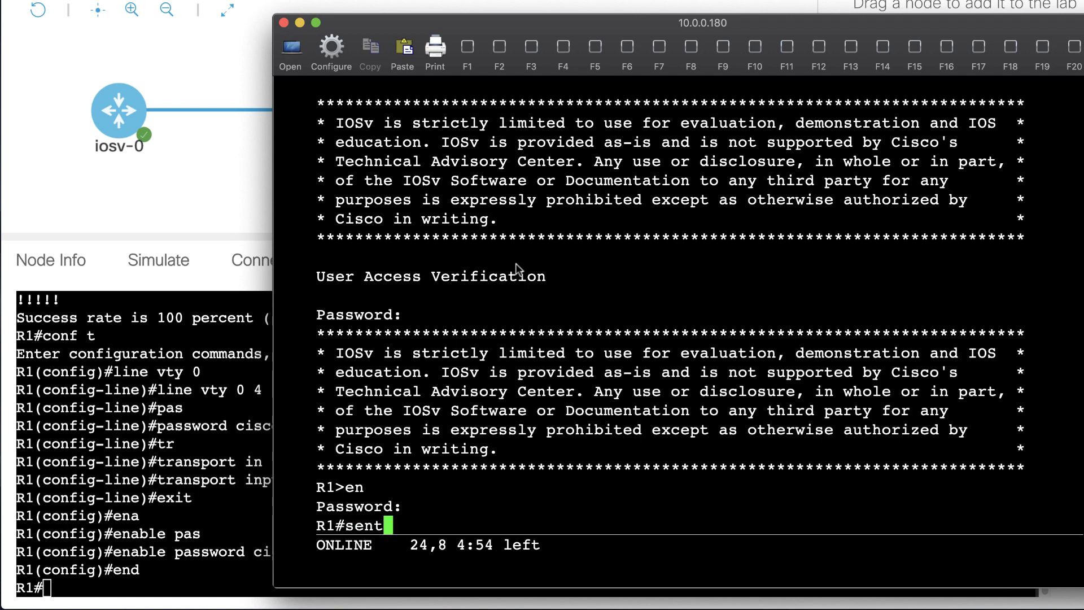
{"action": "key", "text": "BackSpace"}
{"action": "type", "text": "d *"}
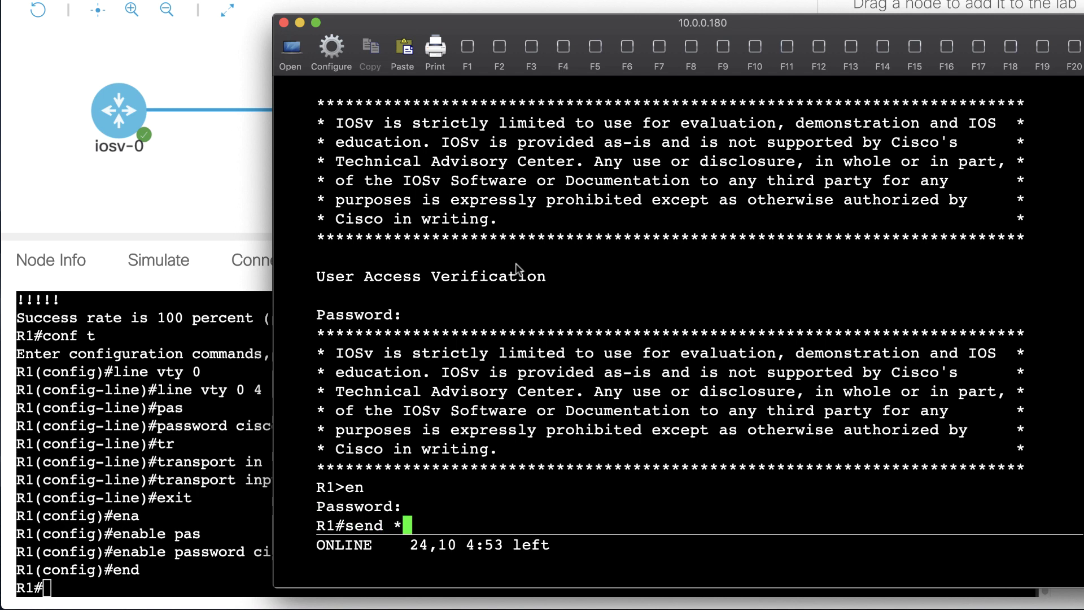
{"action": "key", "text": "Return"}
{"action": "type", "text": "Hellp"}
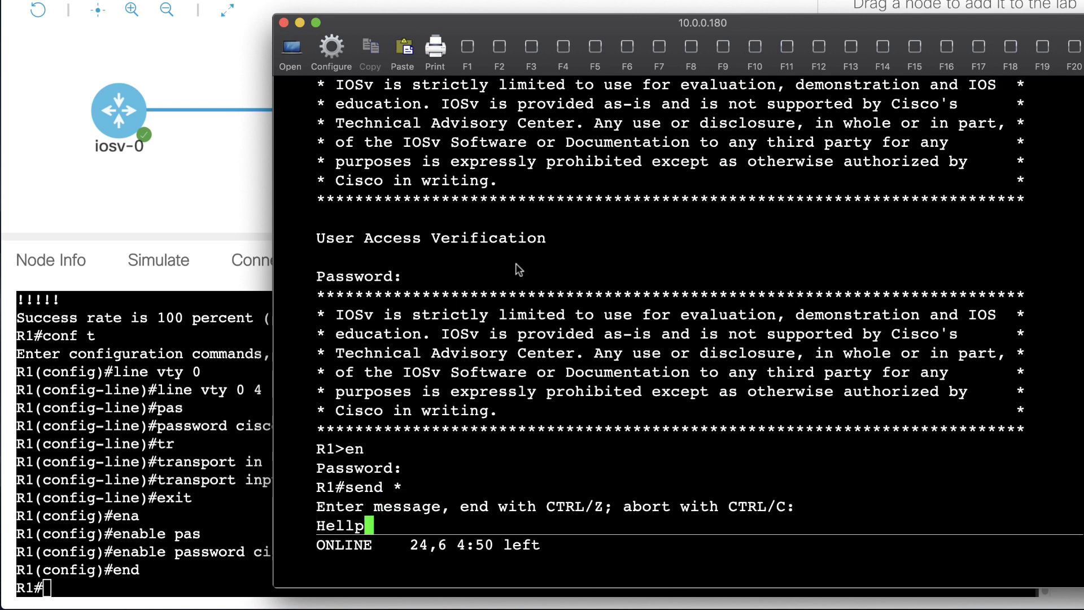
{"action": "key", "text": "BackSpace"}
{"action": "type", "text": "o"}
{"action": "key", "text": "Return"}
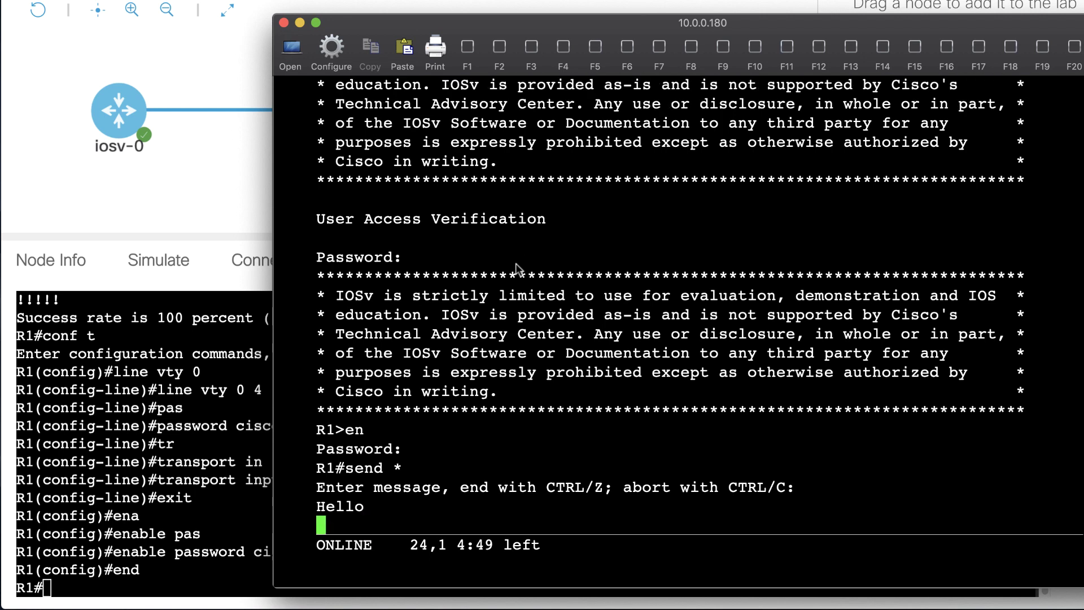
{"action": "key", "text": "ctrl+z"}
{"action": "key", "text": "Return"}
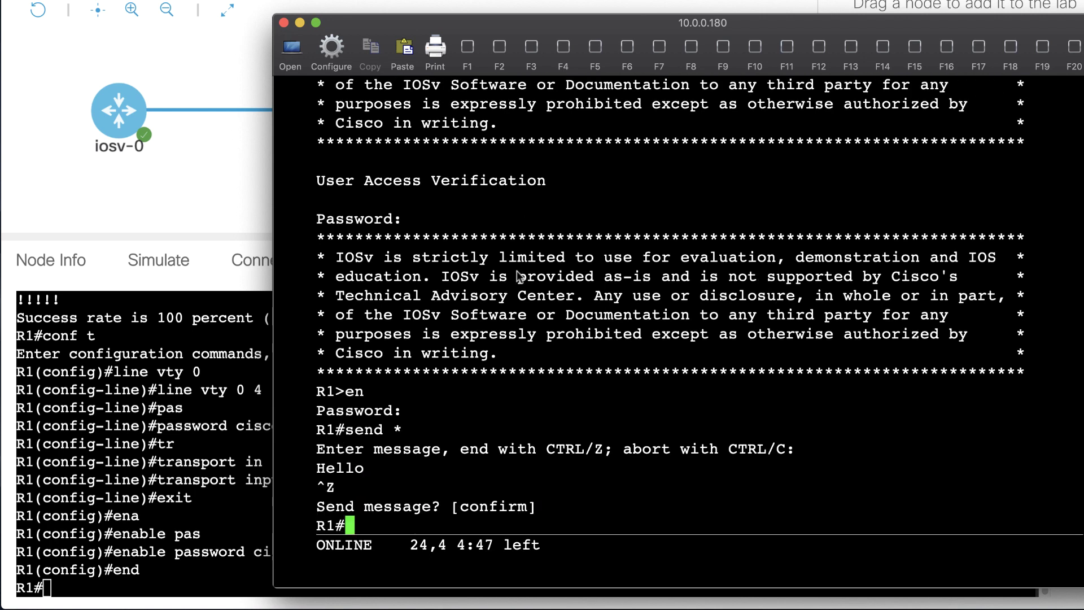
{"action": "left_click", "coordinate": [109, 454]}
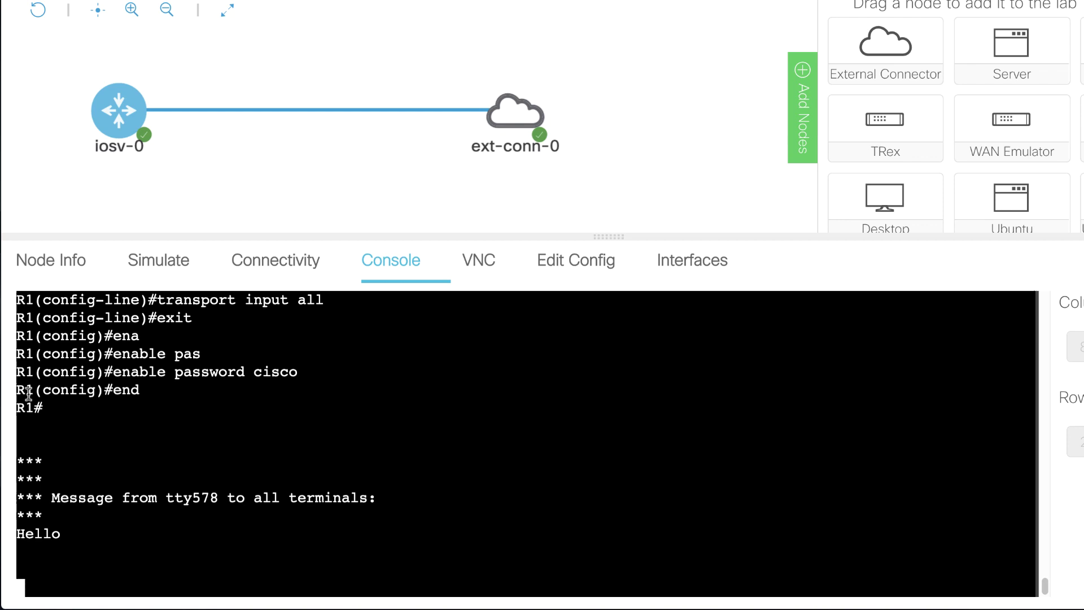
{"action": "left_click_drag", "start_coordinate": [29, 393], "coordinate": [89, 536]}
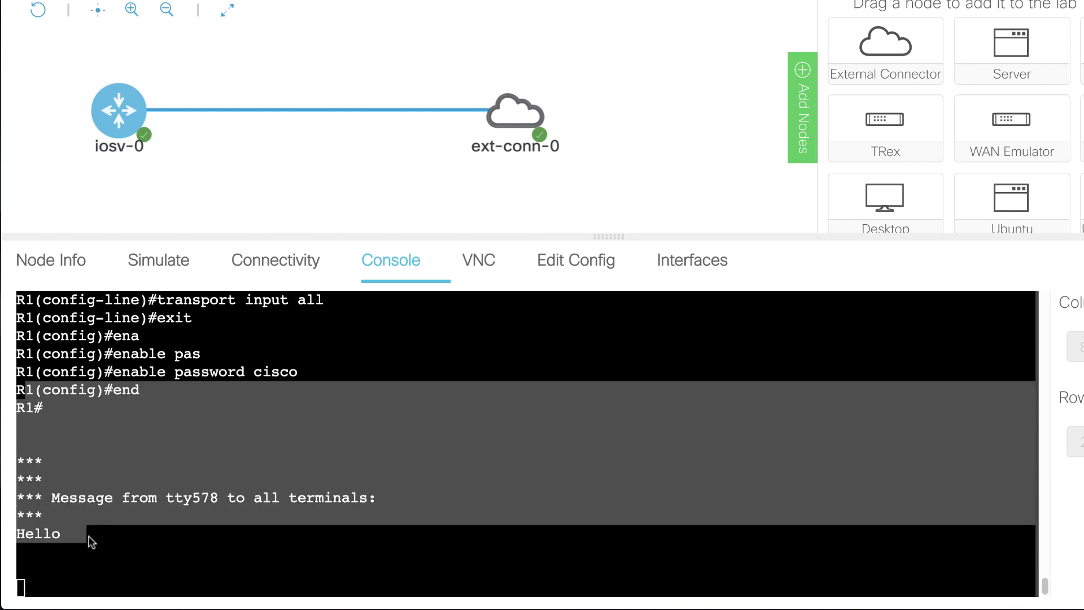
Step: Broadcast 'This is telnet' with send * and confirm it arrives in the lab console
{"action": "key", "text": "super+Tab"}
{"action": "left_click_drag", "start_coordinate": [550, 28], "coordinate": [639, 0]}
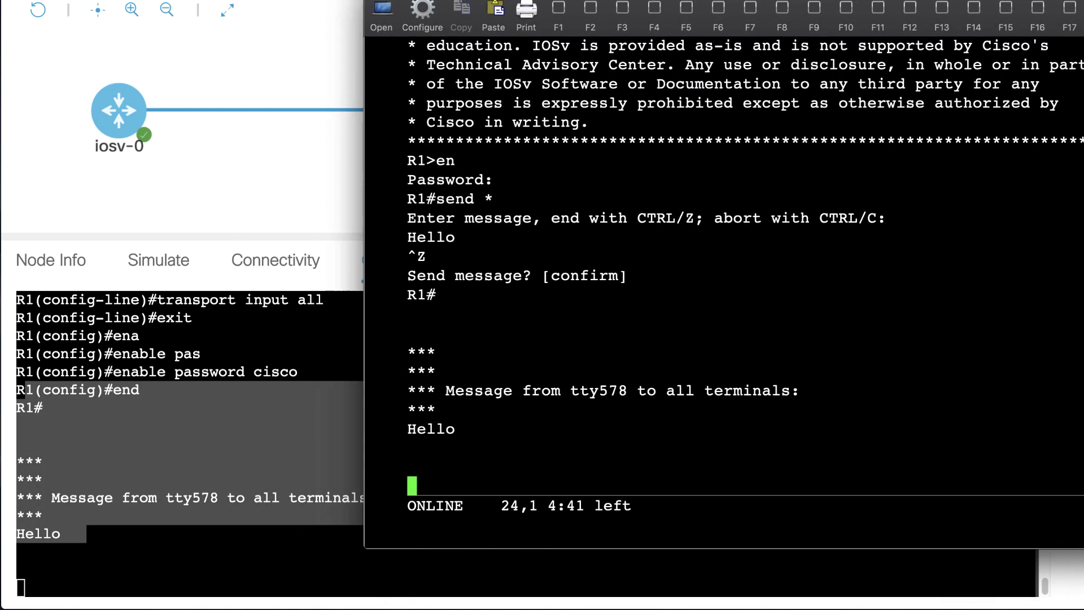
{"action": "key", "text": "Return"}
{"action": "key", "text": "Return"}
{"action": "key", "text": "Return"}
{"action": "key", "text": "Return"}
{"action": "type", "text": "send *"}
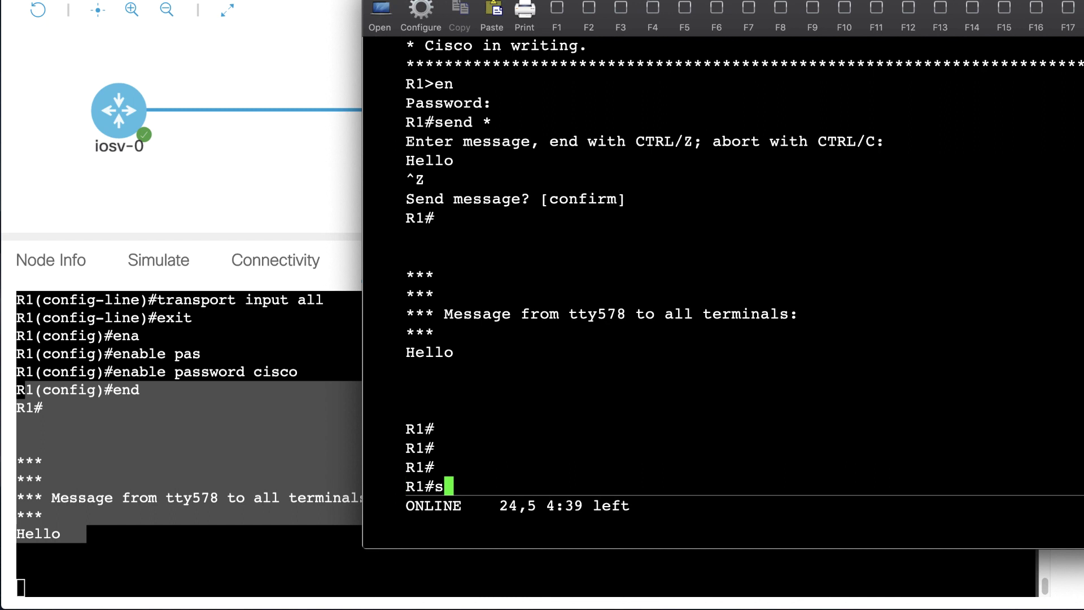
{"action": "key", "text": "Return"}
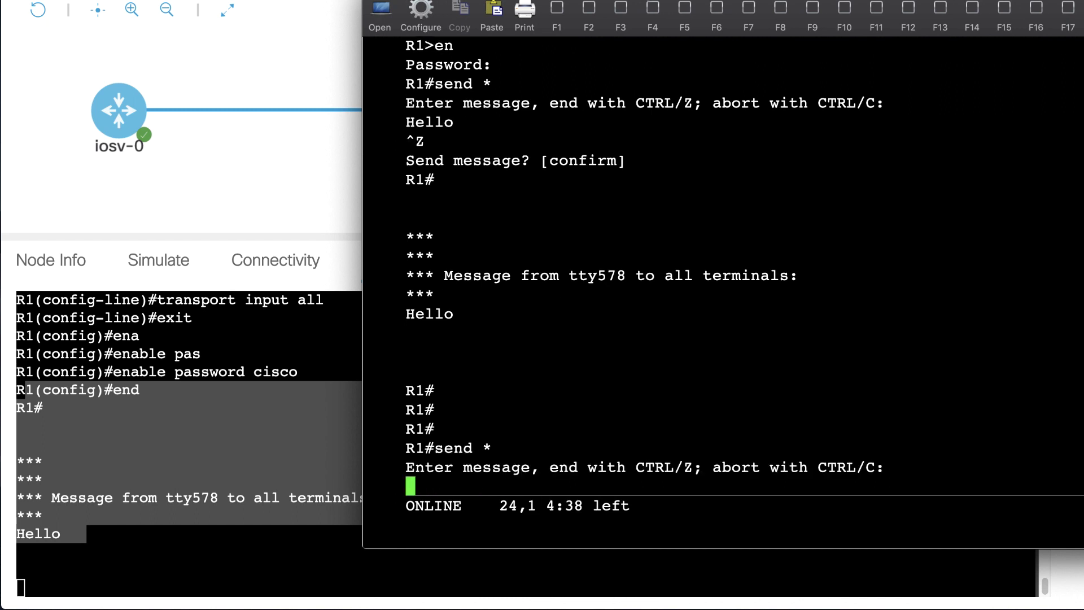
{"action": "type", "text": "This is tel"}
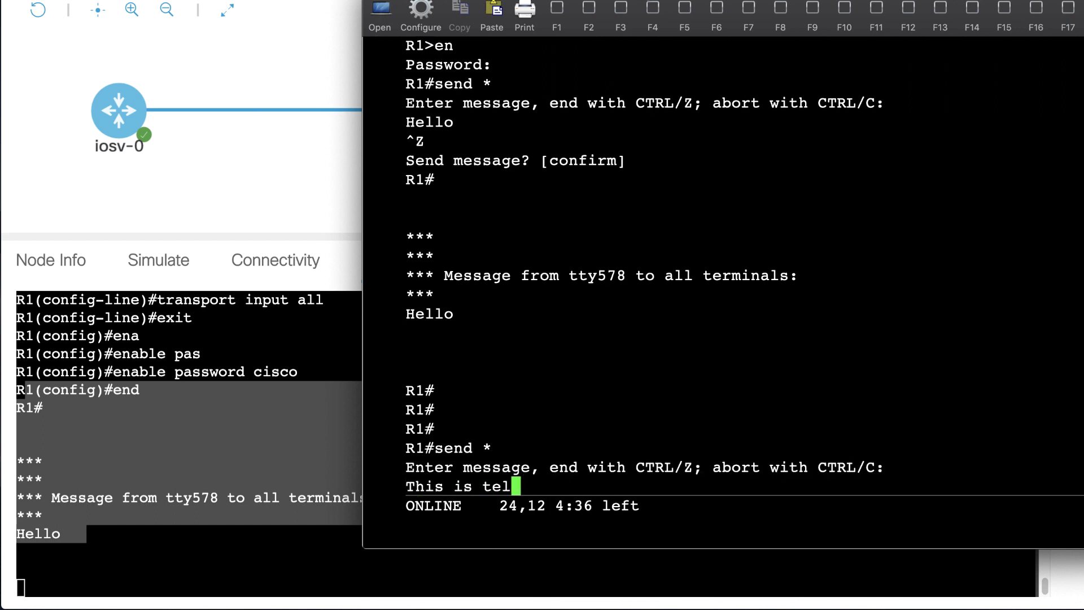
{"action": "type", "text": "net"}
{"action": "key", "text": "Return"}
{"action": "key", "text": "ctrl+z"}
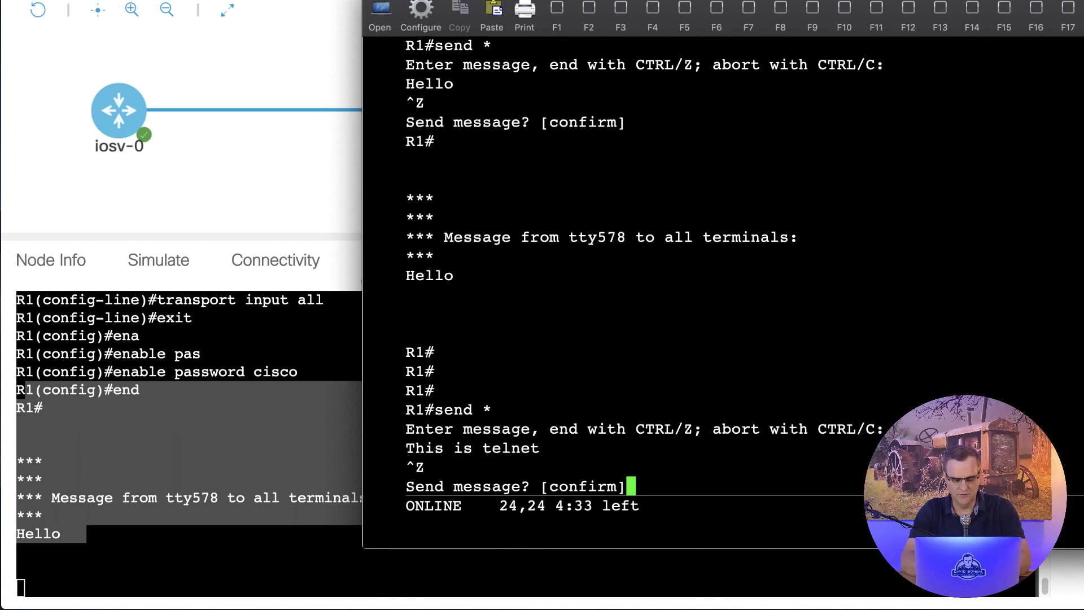
{"action": "key", "text": "Return"}
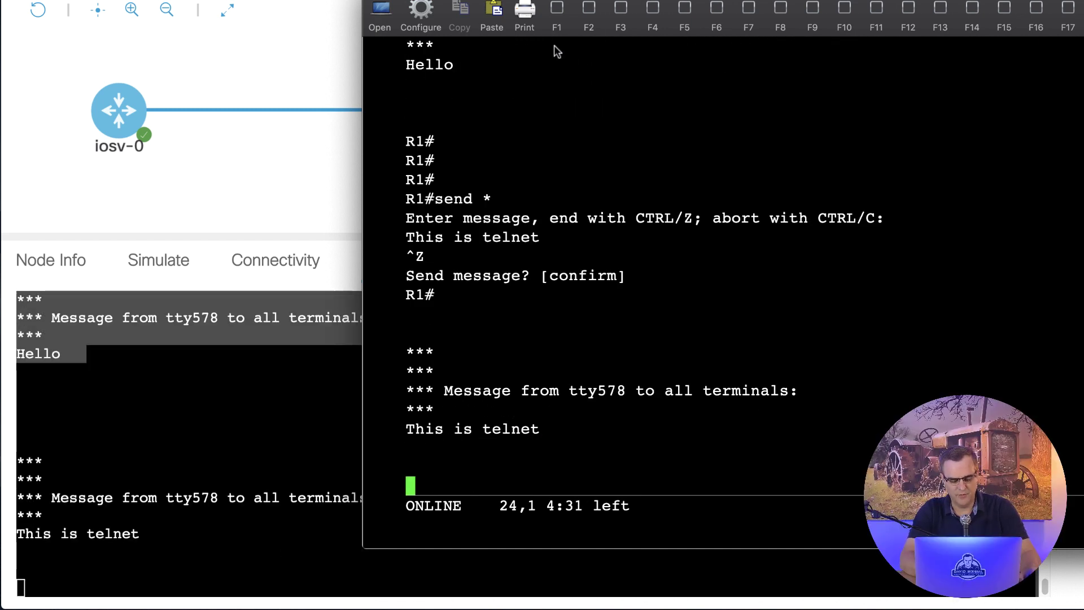
{"action": "left_click", "coordinate": [226, 515]}
{"action": "left_click_drag", "start_coordinate": [36, 421], "coordinate": [138, 557]}
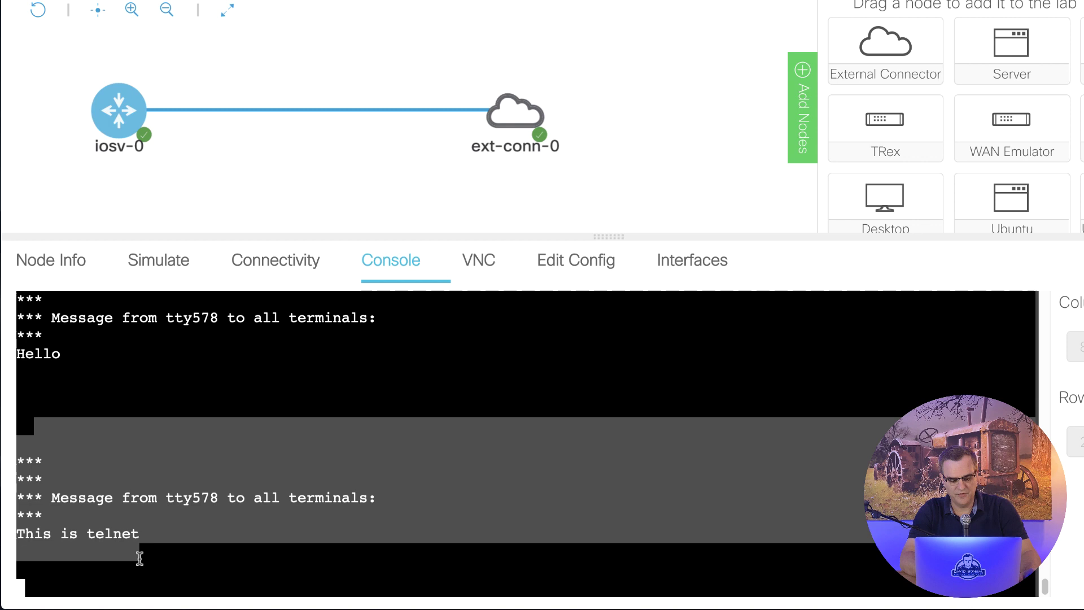
{"action": "key", "text": "Return"}
{"action": "key", "text": "Return"}
{"action": "key", "text": "Return"}
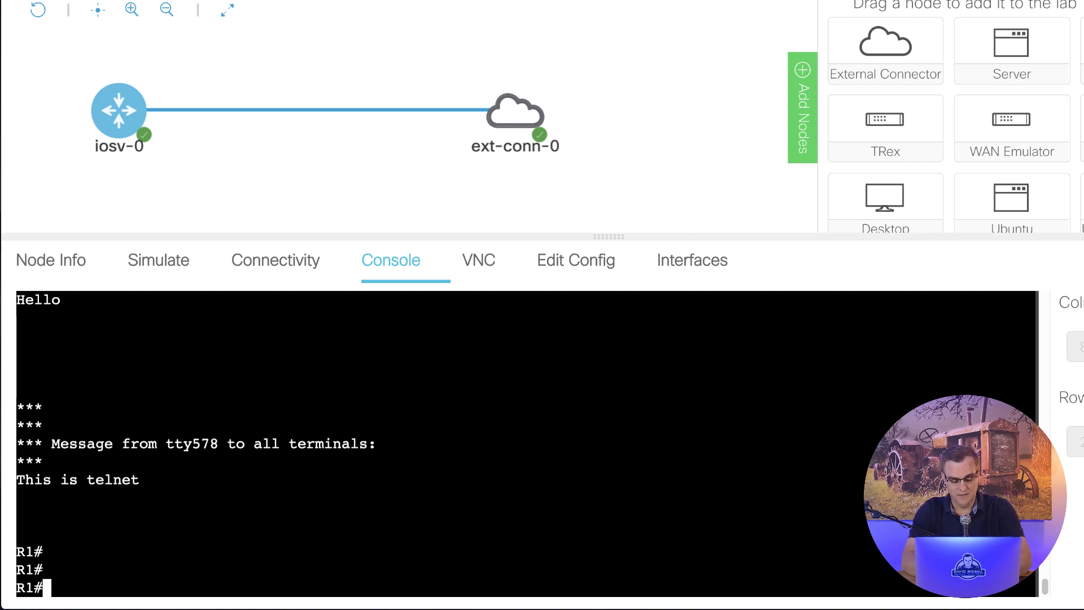
Step: Run 'sh users' to identify the telnet session's vty line and source host
{"action": "type", "text": "sh users"}
{"action": "key", "text": "Return"}
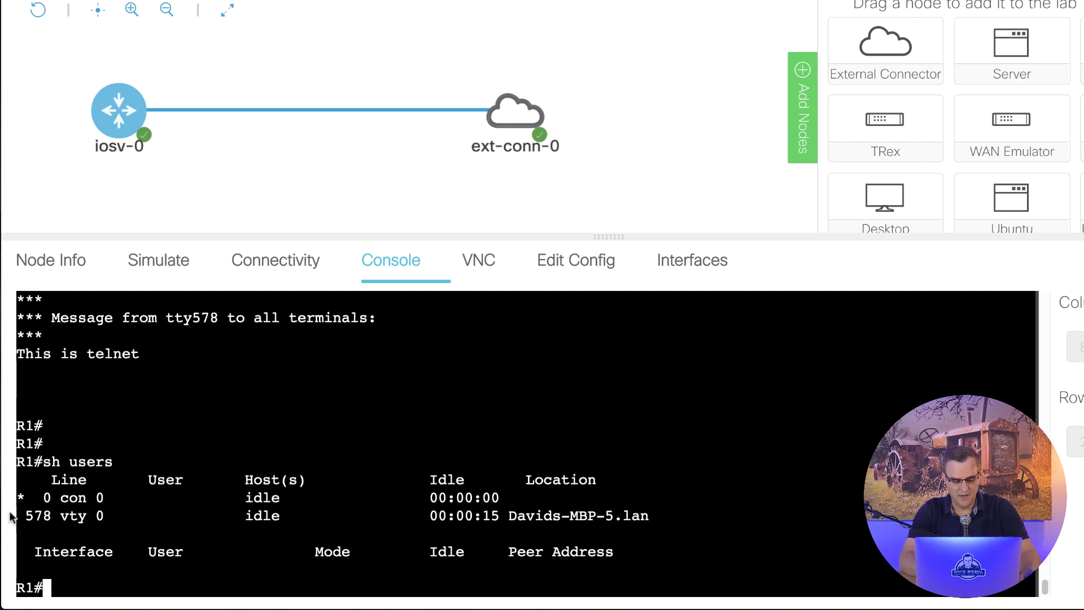
{"action": "left_click_drag", "start_coordinate": [28, 514], "coordinate": [663, 512]}
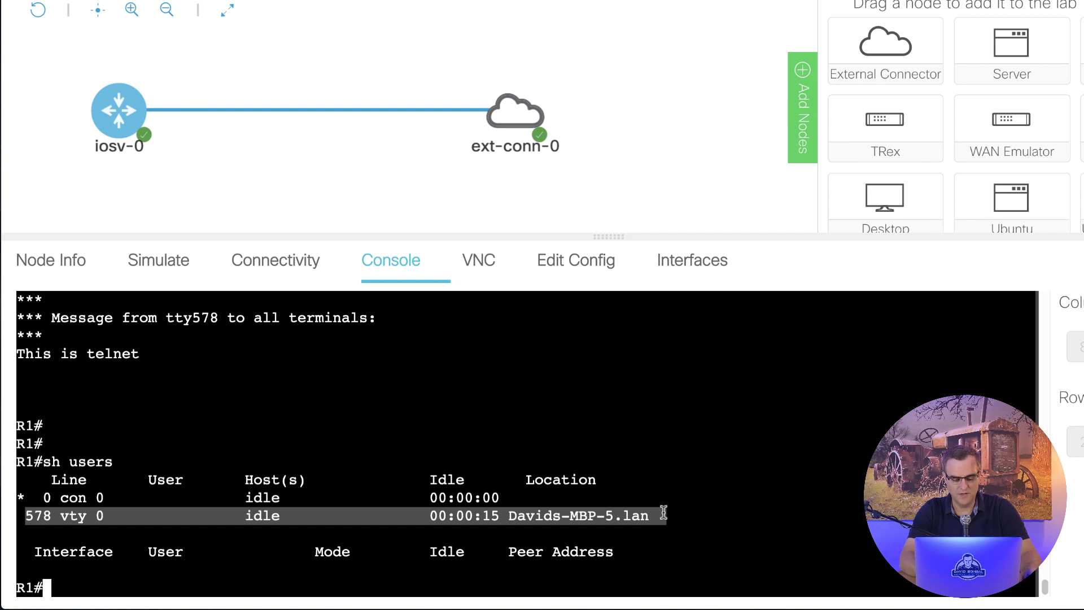
{"action": "left_click_drag", "start_coordinate": [508, 516], "coordinate": [768, 513]}
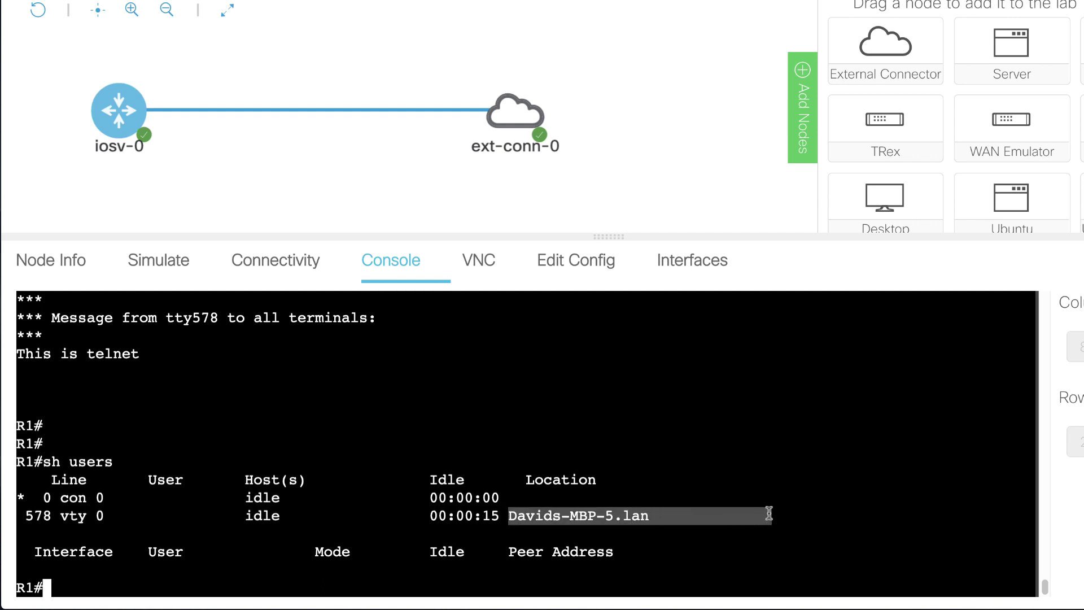
Step: Disconnect the telnet session with 'clear line 578' and dismiss the session-closed notice
{"action": "type", "text": "clear 56"}
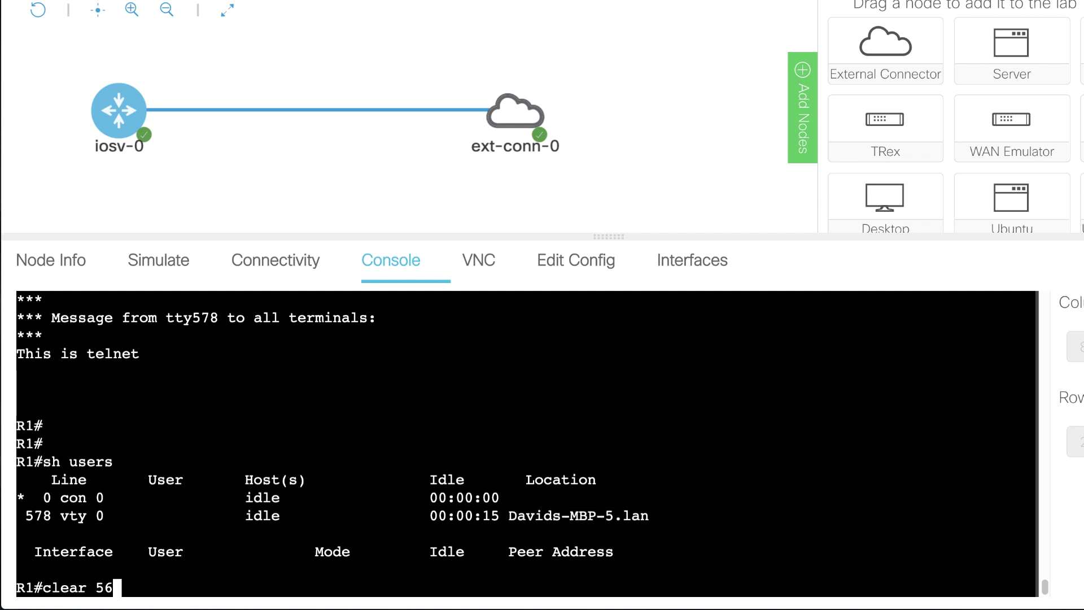
{"action": "type", "text": "8"}
{"action": "key", "text": "Return"}
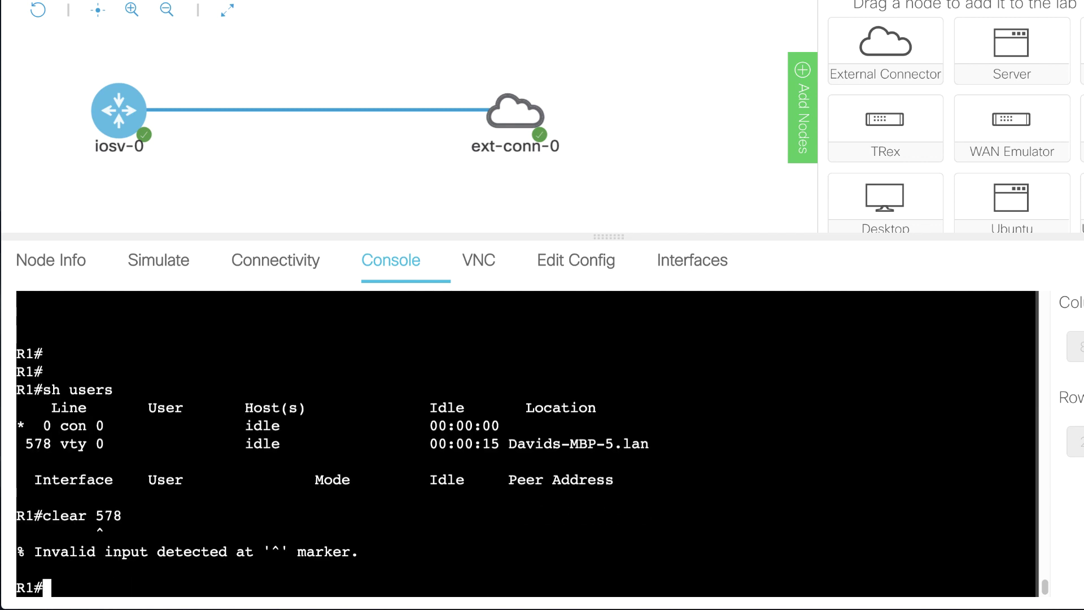
{"action": "type", "text": "clear line "}
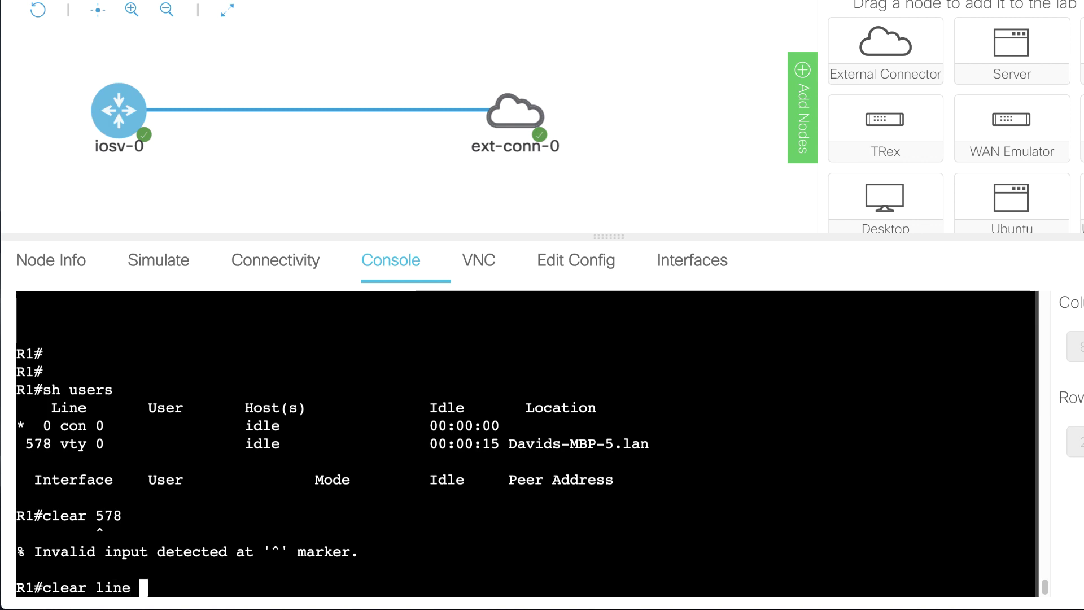
{"action": "type", "text": "578"}
{"action": "key", "text": "Return"}
{"action": "key", "text": "Return"}
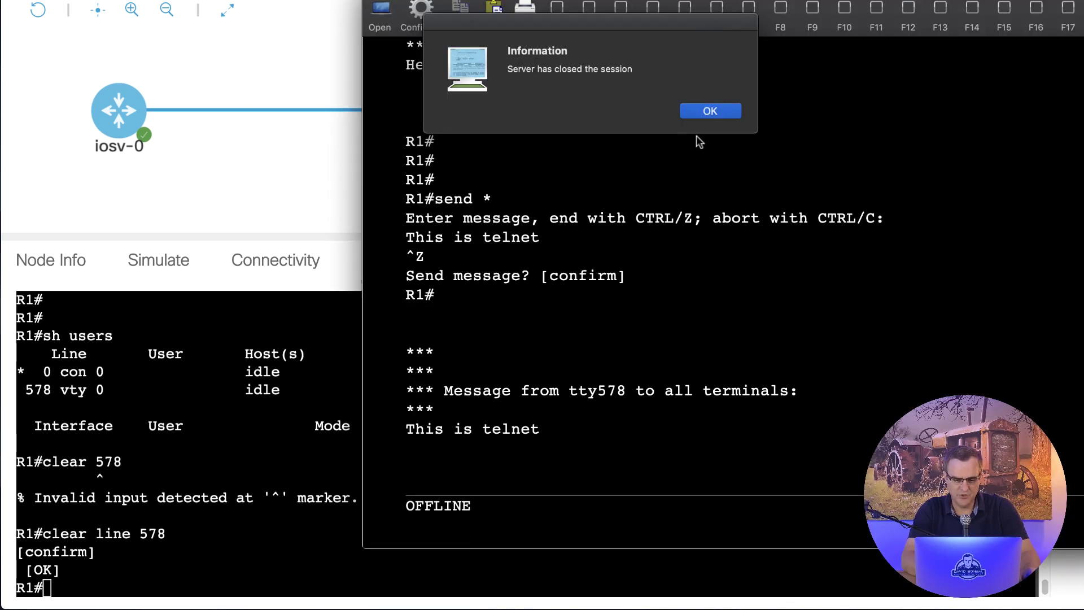
{"action": "left_click", "coordinate": [709, 111]}
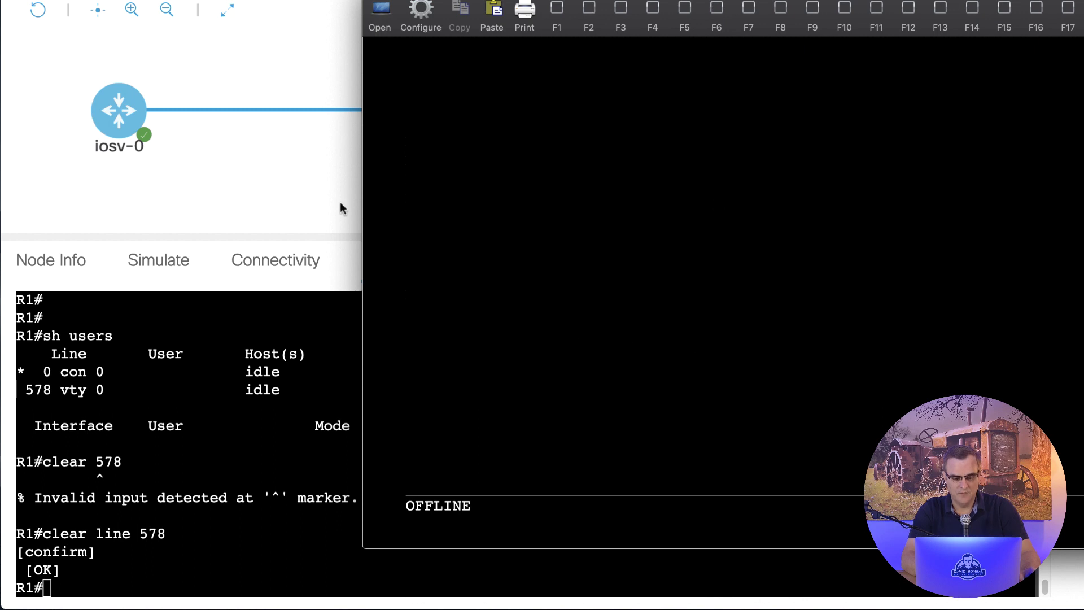
{"action": "left_click", "coordinate": [321, 199]}
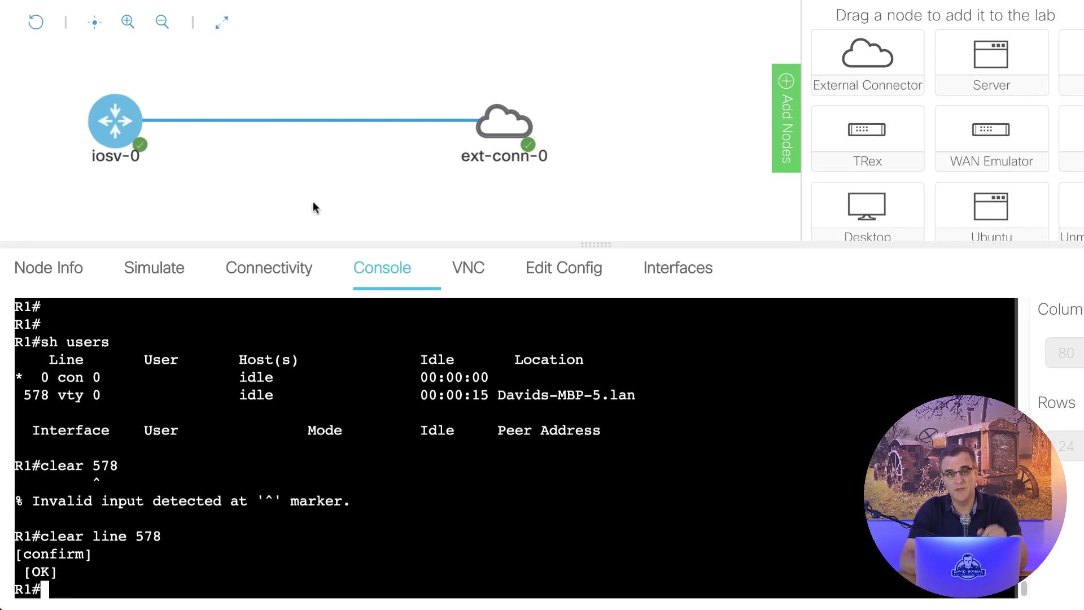
Step: Remove the link between iosv-0's GigabitEthernet0/0 and ext-conn-0
{"action": "left_click", "coordinate": [61, 273]}
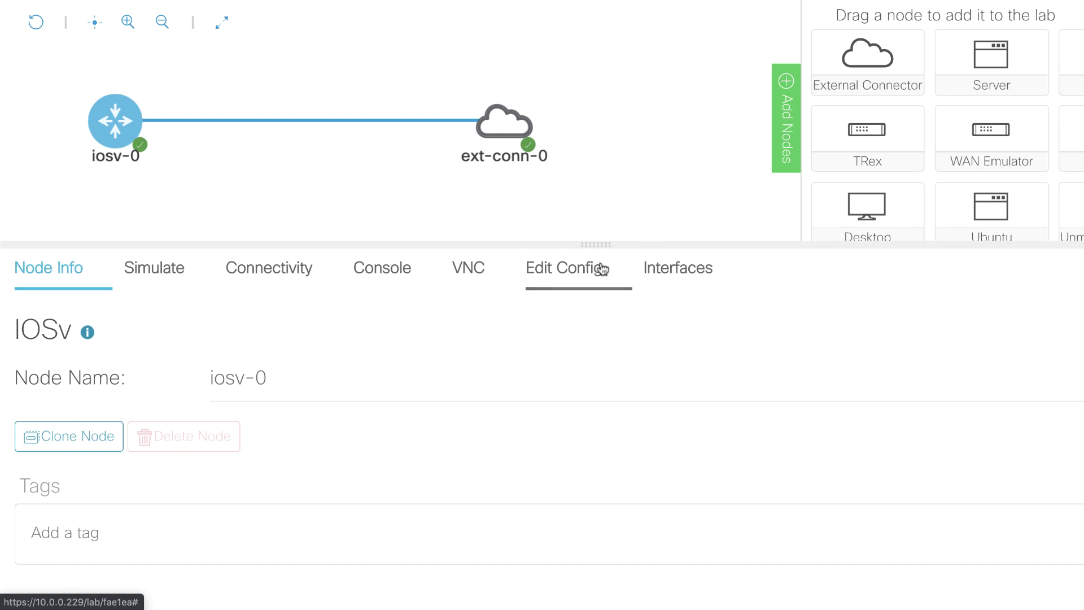
{"action": "left_click", "coordinate": [673, 281]}
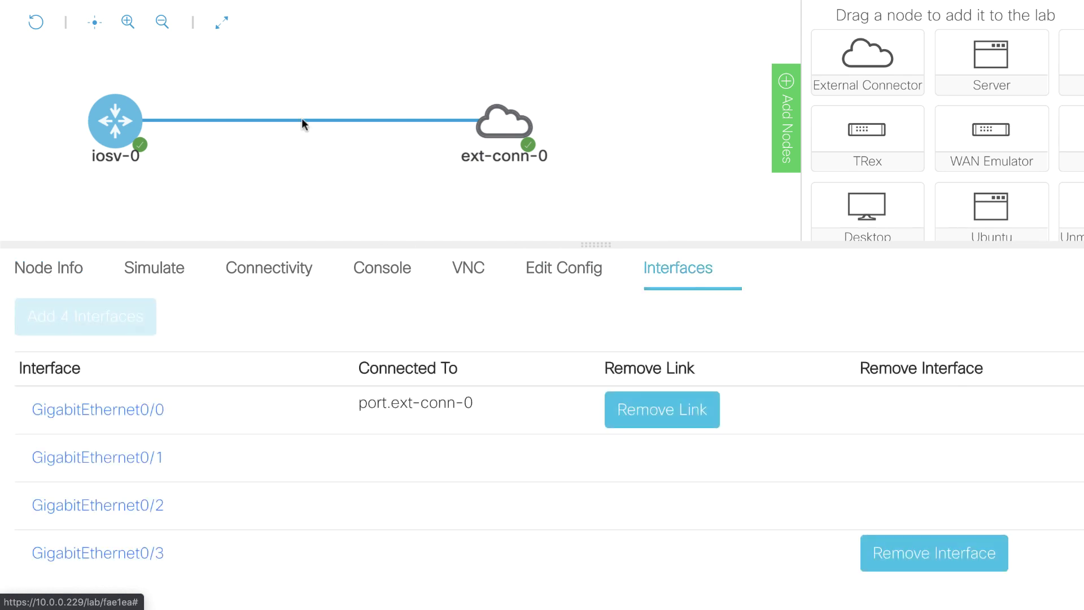
{"action": "left_click", "coordinate": [670, 410]}
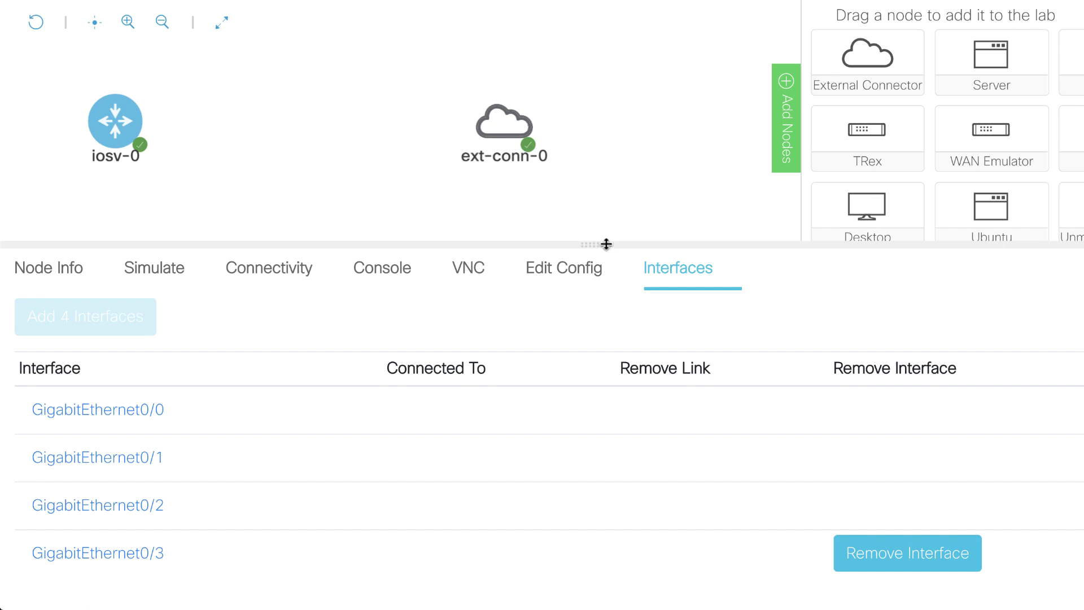
Step: Add a new External Connector, ext-conn-1, and confirm it is set to NAT
{"action": "left_click_drag", "start_coordinate": [605, 244], "coordinate": [624, 359]}
{"action": "left_click_drag", "start_coordinate": [852, 83], "coordinate": [327, 276]}
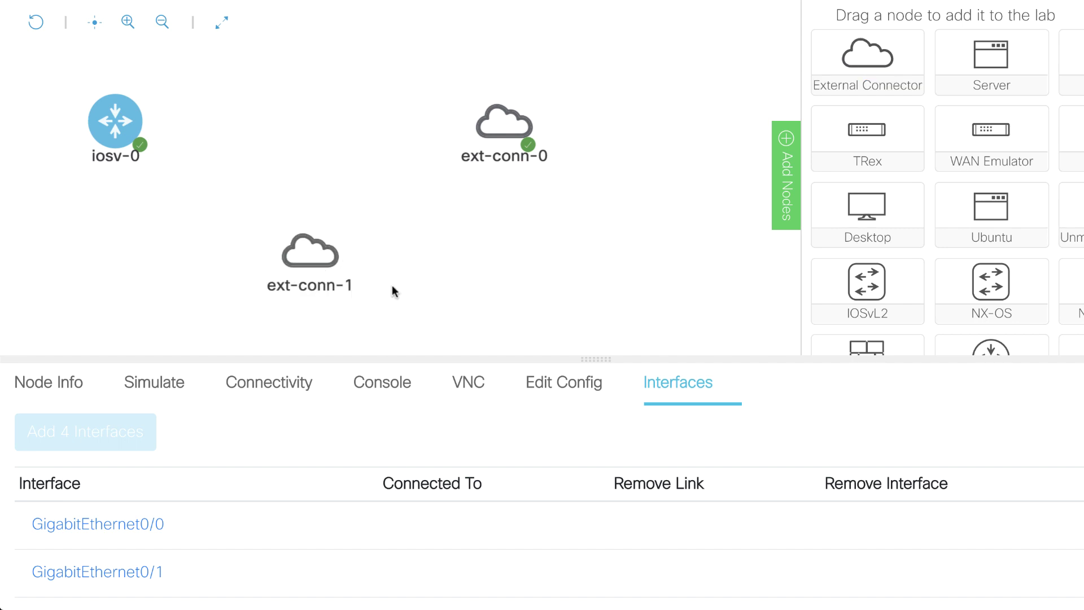
{"action": "left_click", "coordinate": [311, 260]}
{"action": "left_click", "coordinate": [561, 380]}
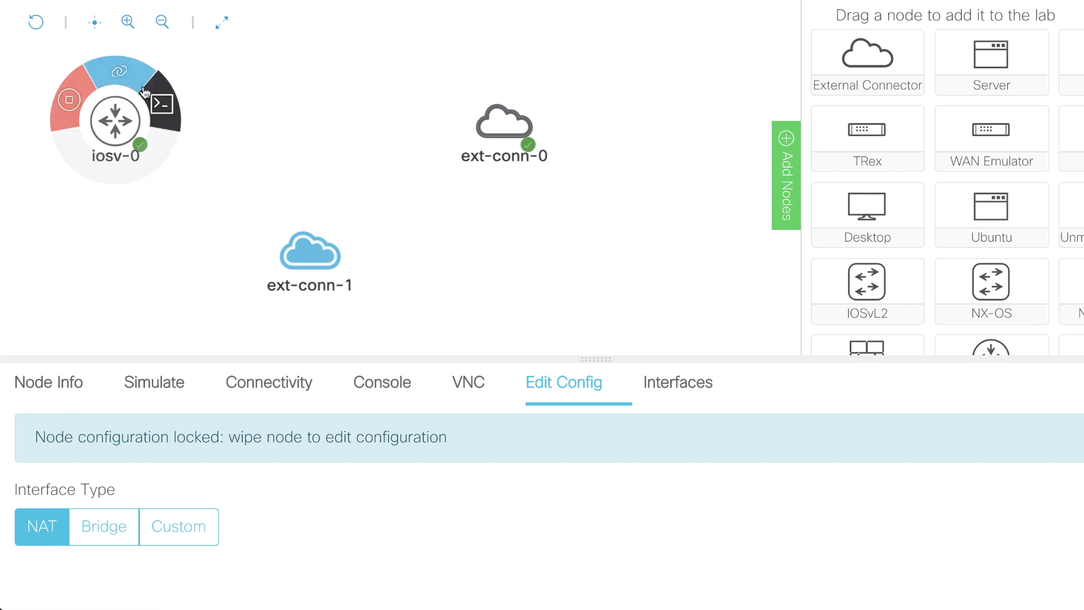
Step: Link iosv-0's GigE0/0 to ext-conn-1's port and start ext-conn-1
{"action": "mouse_move", "coordinate": [115, 120]}
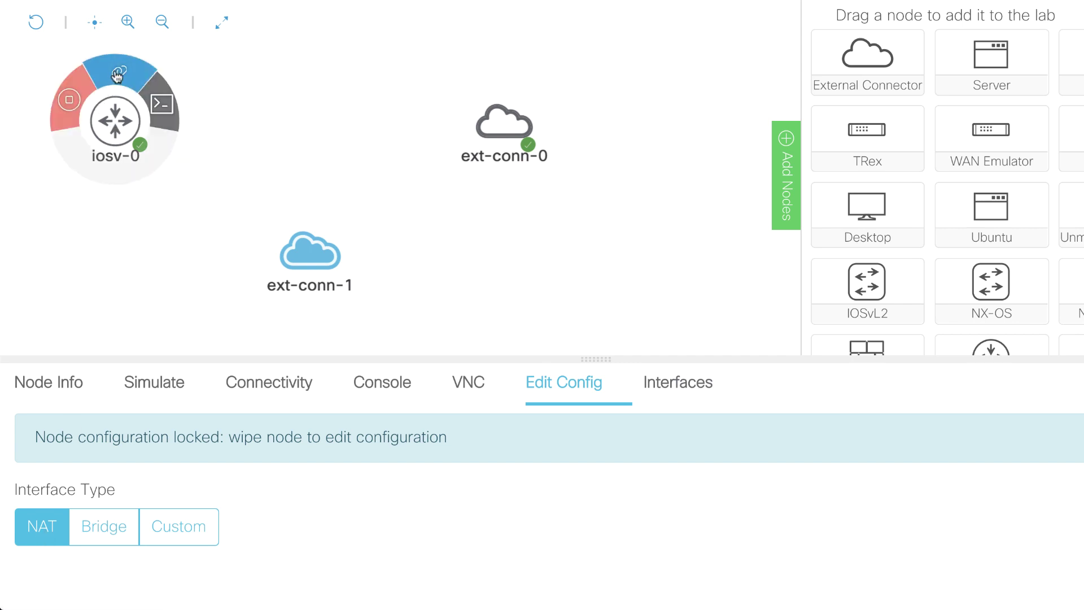
{"action": "left_click_drag", "start_coordinate": [159, 105], "coordinate": [310, 255]}
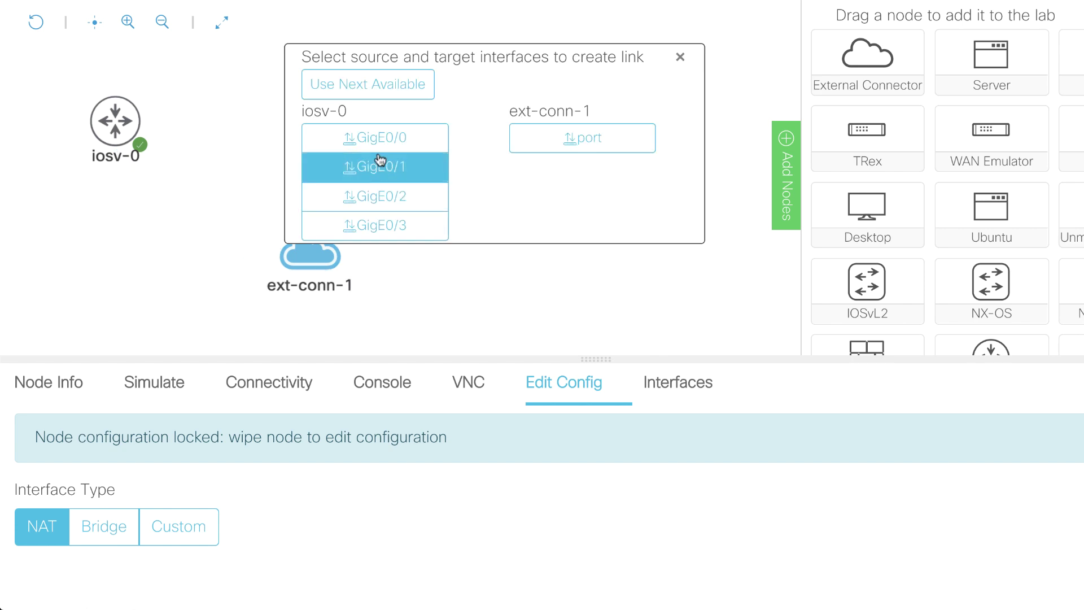
{"action": "left_click", "coordinate": [375, 137]}
{"action": "left_click", "coordinate": [577, 138]}
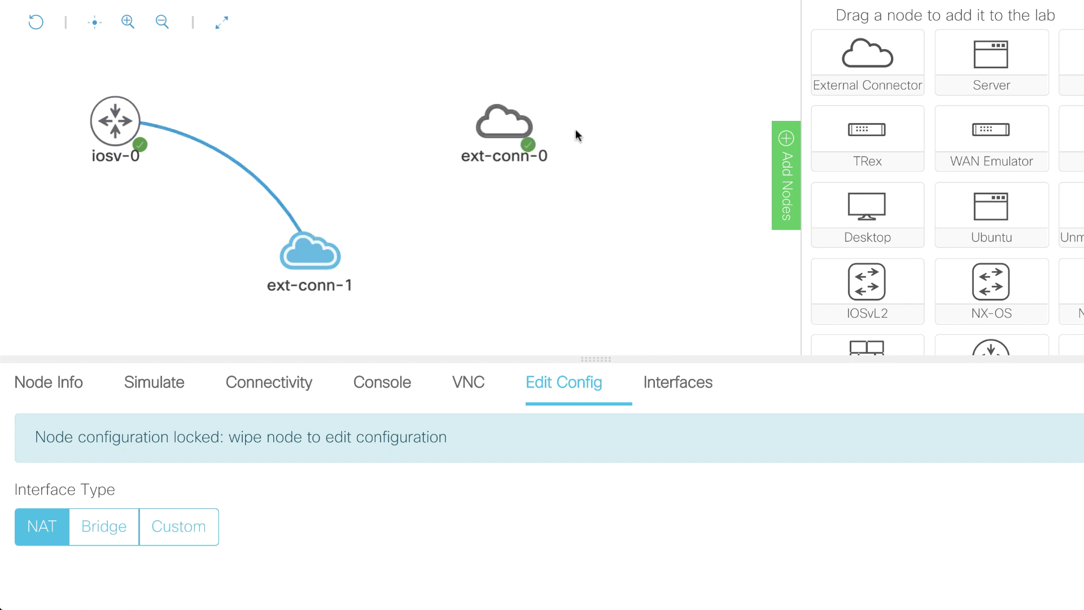
{"action": "left_click", "coordinate": [263, 229]}
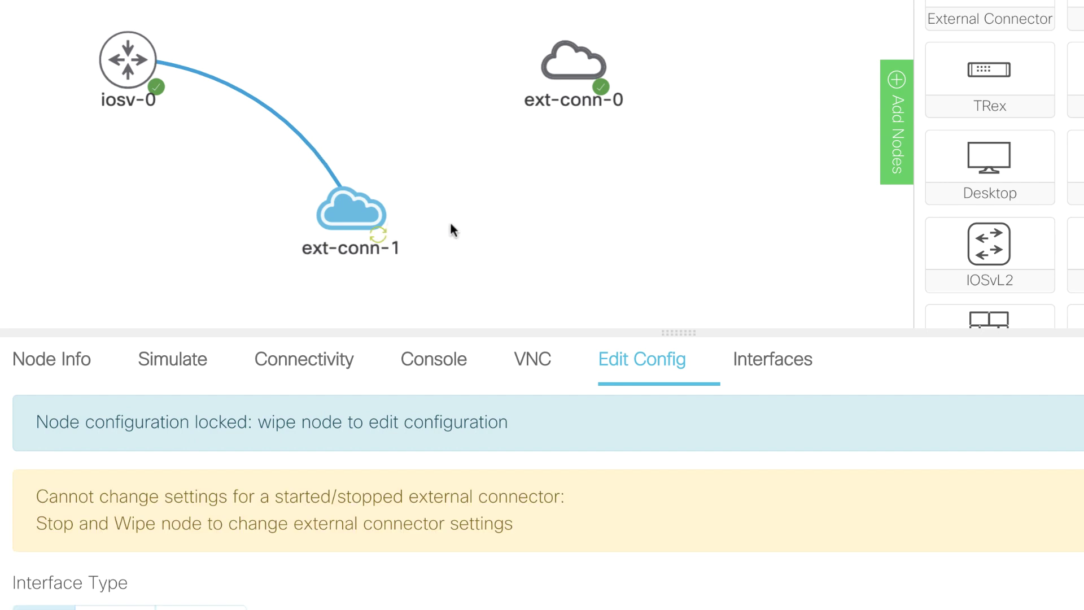
Step: Rearrange the canvas: ext-conn-1 level with iosv-0, ext-conn-0 moved lower right
{"action": "left_click_drag", "start_coordinate": [351, 211], "coordinate": [426, 59]}
{"action": "mouse_move", "coordinate": [571, 76]}
{"action": "left_click_drag", "start_coordinate": [572, 76], "coordinate": [722, 285]}
{"action": "left_click_drag", "start_coordinate": [425, 64], "coordinate": [648, 60]}
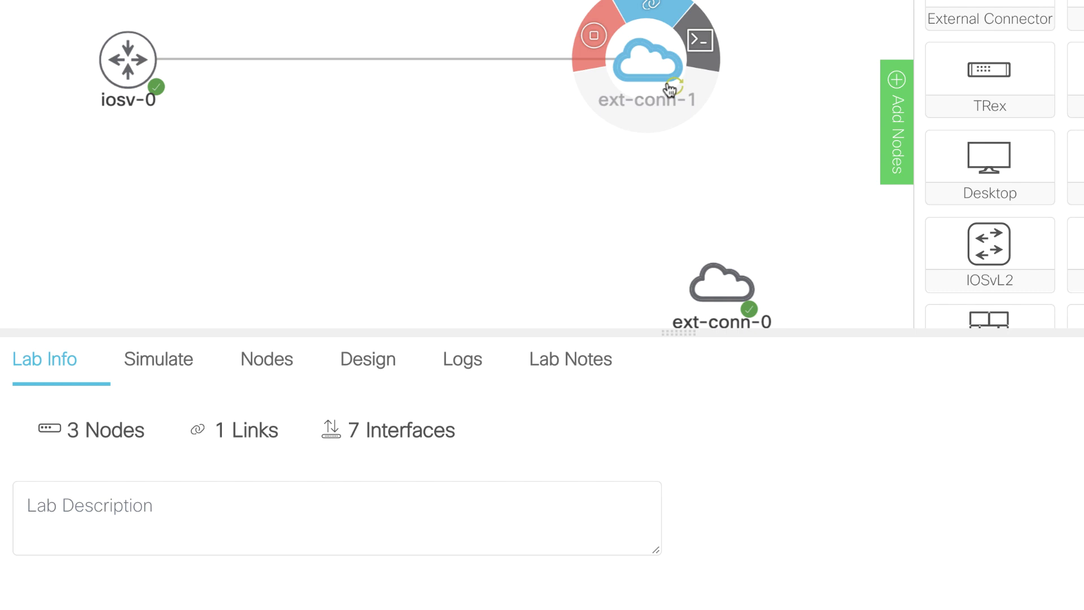
{"action": "left_click_drag", "start_coordinate": [682, 330], "coordinate": [676, 214]}
{"action": "mouse_move", "coordinate": [152, 62]}
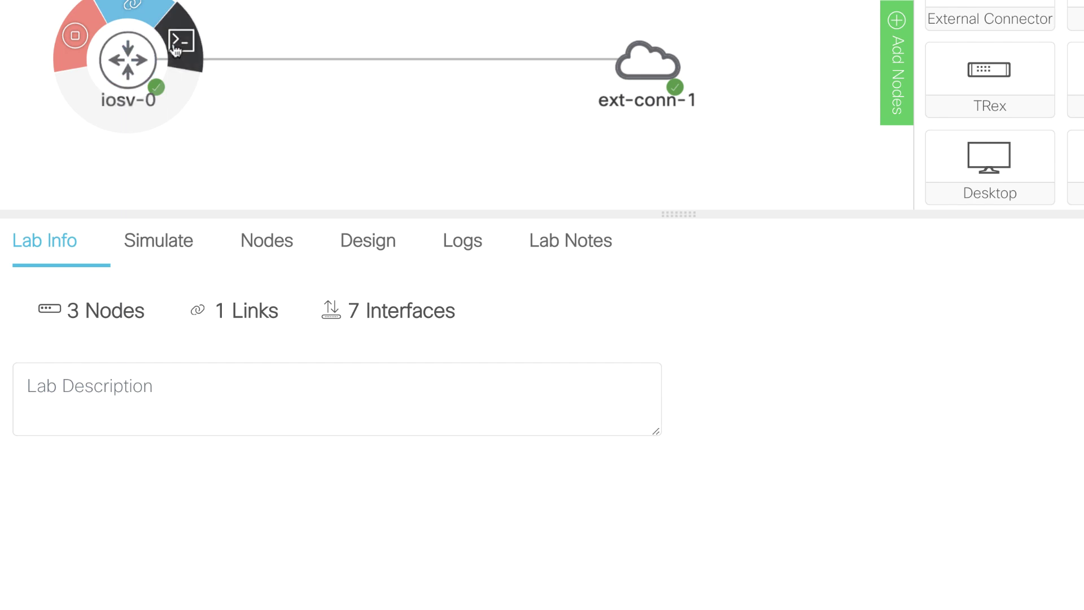
Step: In iosv-0's console, list interface addresses with 'sh ip int brief'
{"action": "left_click", "coordinate": [180, 43]}
{"action": "key", "text": "Return"}
{"action": "key", "text": "Return"}
{"action": "key", "text": "Return"}
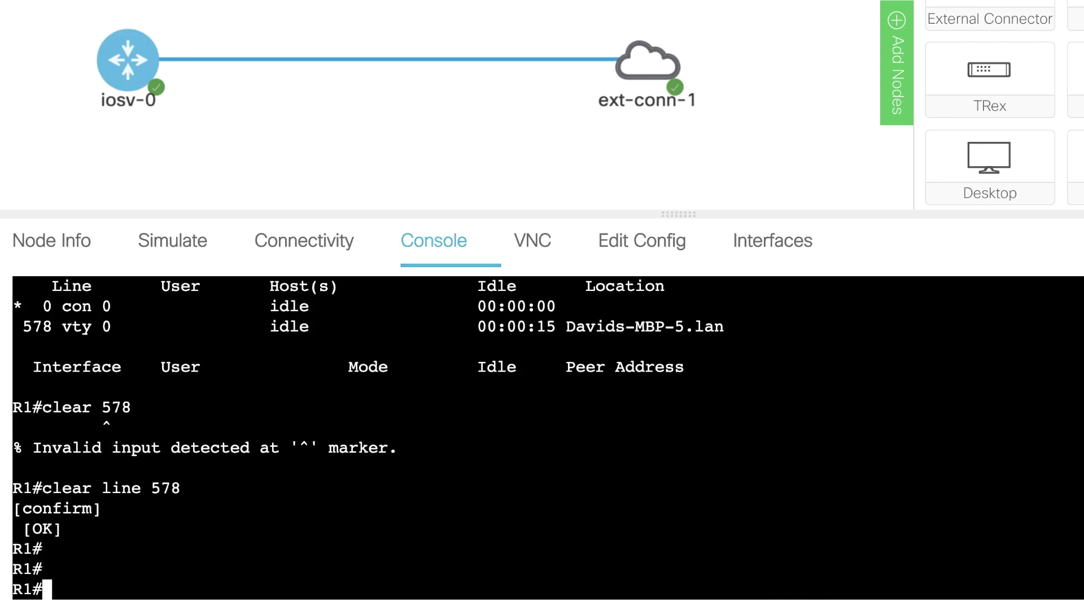
{"action": "type", "text": "sh ip int brief"}
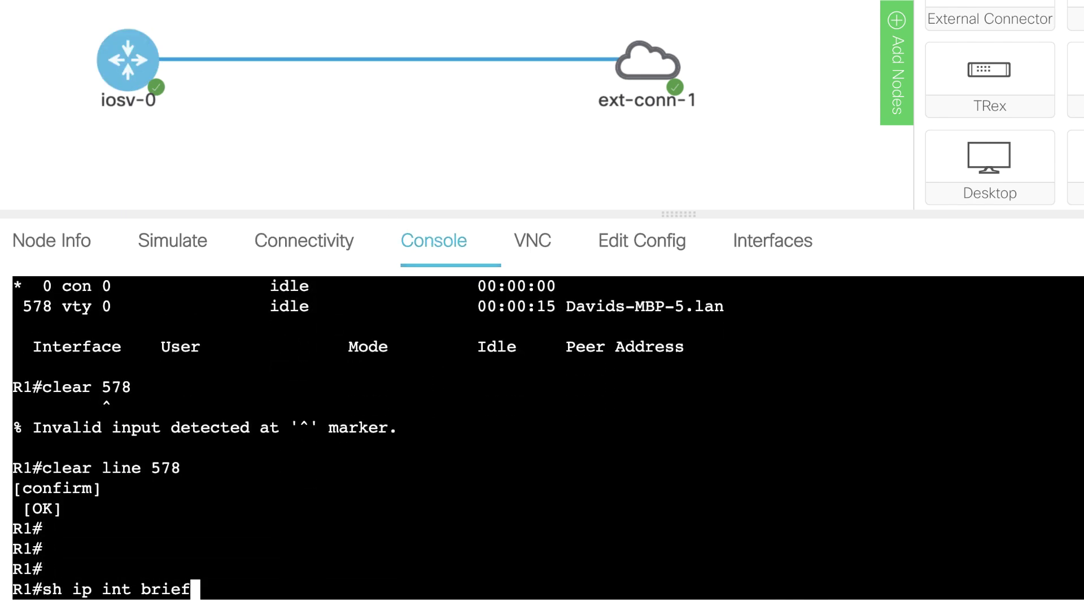
{"action": "key", "text": "Return"}
Step: Shut and re-enable GigabitEthernet0/0 in configuration mode to renew its DHCP lease
{"action": "type", "text": "conf t"}
{"action": "key", "text": "Return"}
{"action": "type", "text": "int g0/0"}
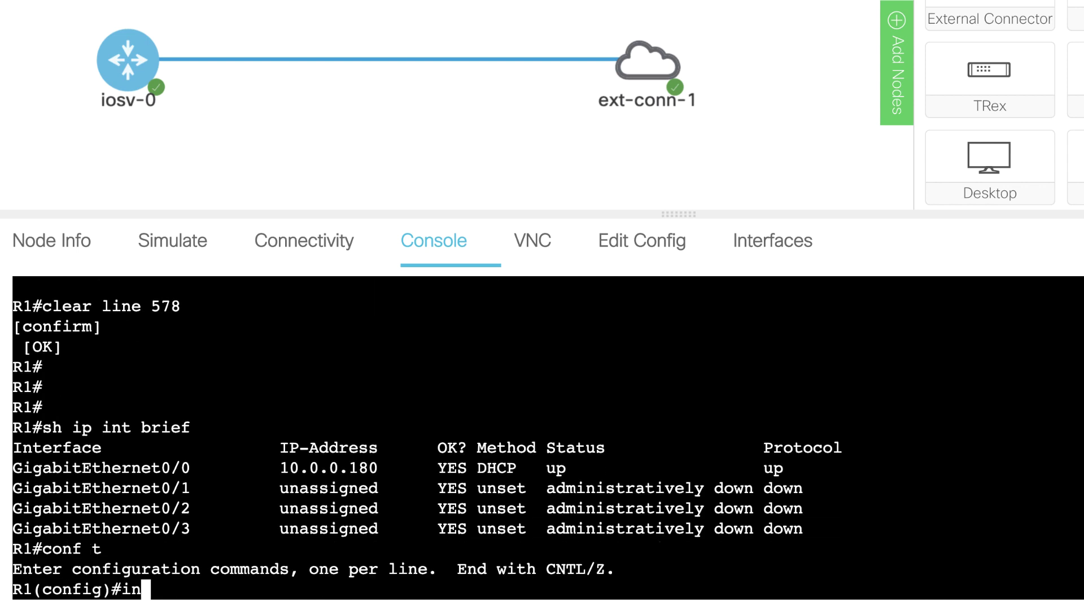
{"action": "key", "text": "Return"}
{"action": "type", "text": "shut"}
{"action": "key", "text": "Return"}
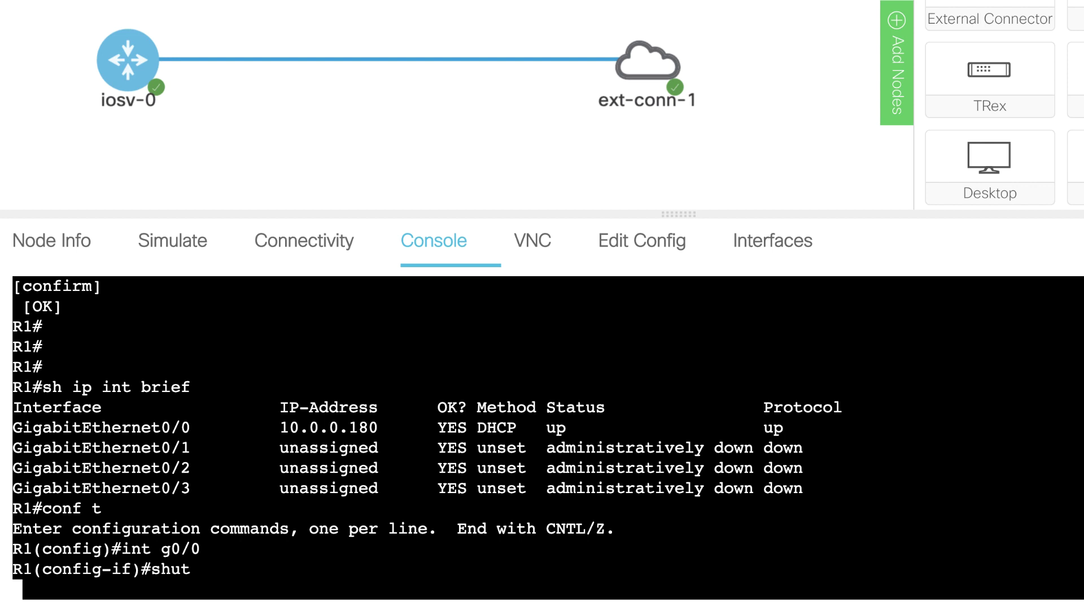
{"action": "left_click_drag", "start_coordinate": [380, 431], "coordinate": [263, 436]}
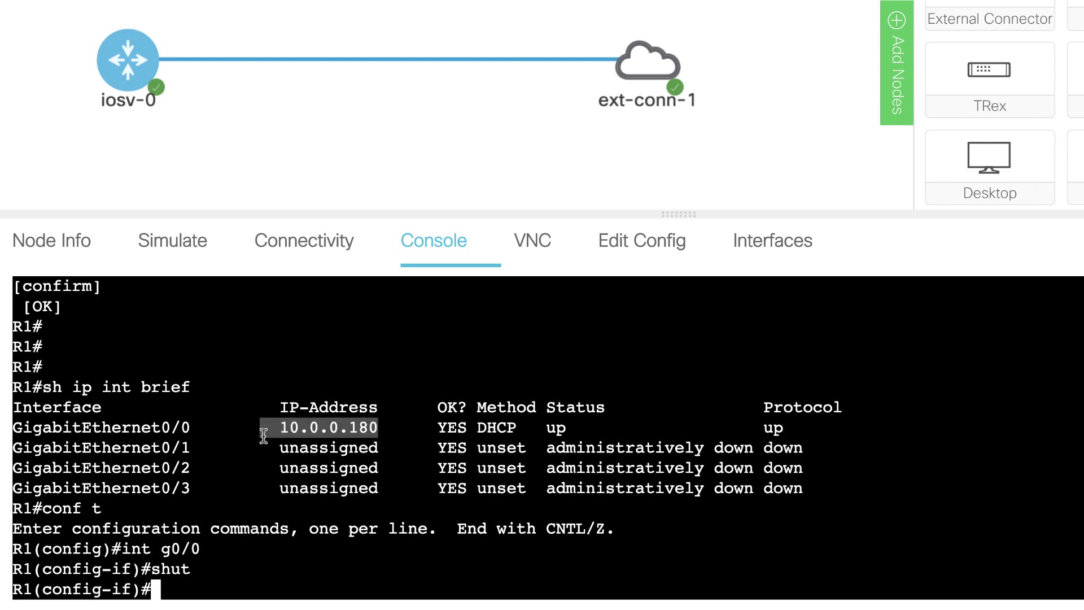
{"action": "type", "text": "no shut"}
{"action": "key", "text": "Return"}
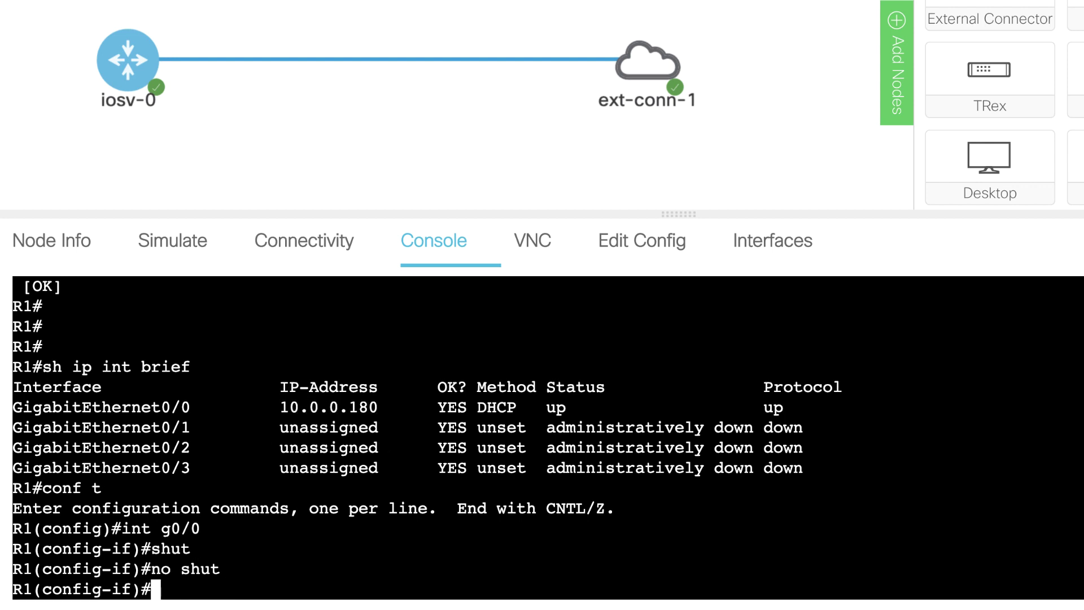
{"action": "type", "text": "end"}
{"action": "key", "text": "Return"}
Step: Repeat 'sh ip int brief' until GigabitEthernet0/0 shows the new address 192.168.255.175
{"action": "type", "text": "sh ip int brief"}
{"action": "key", "text": "Return"}
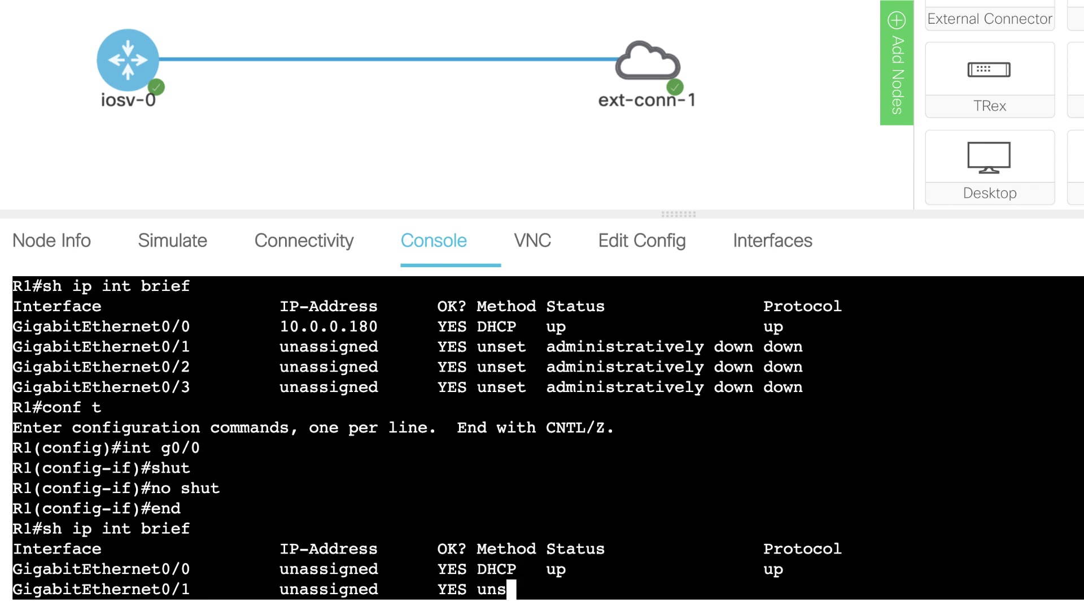
{"action": "key", "text": "Up"}
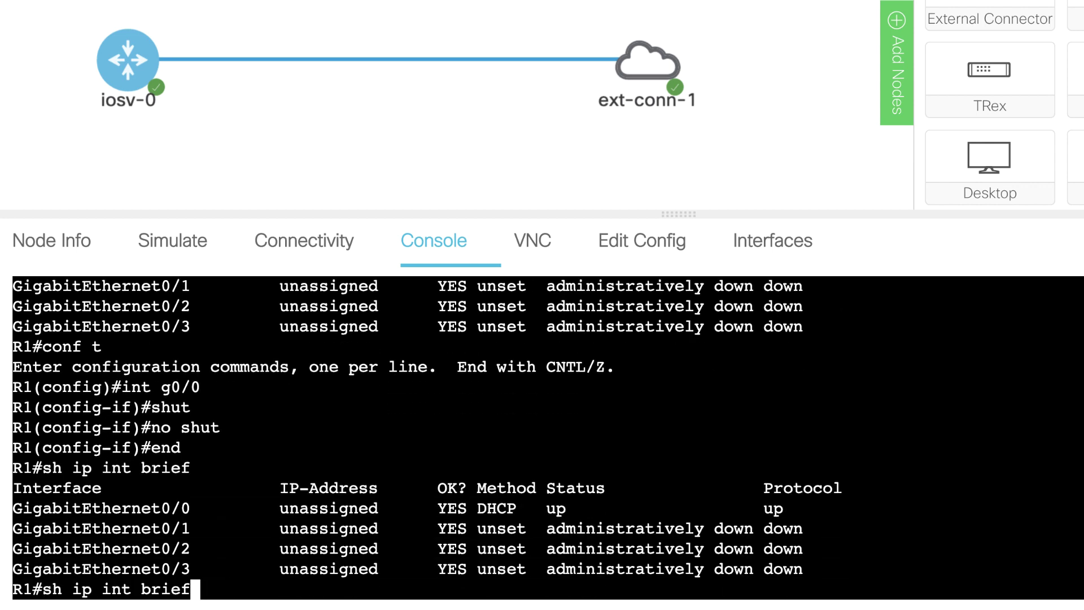
{"action": "key", "text": "Return"}
{"action": "key", "text": "Up"}
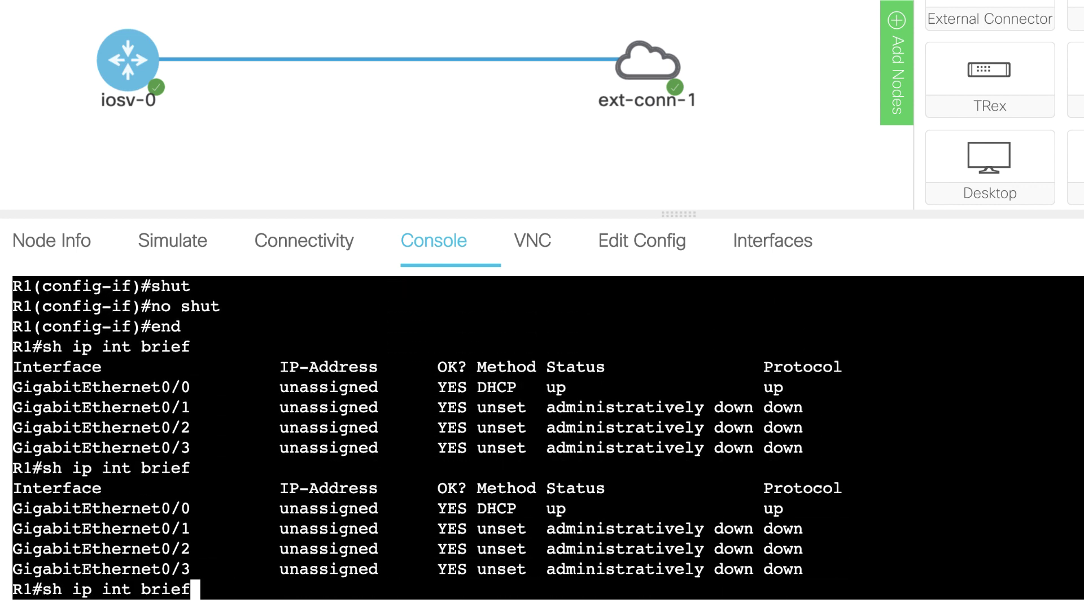
{"action": "key", "text": "Return"}
{"action": "key", "text": "Up"}
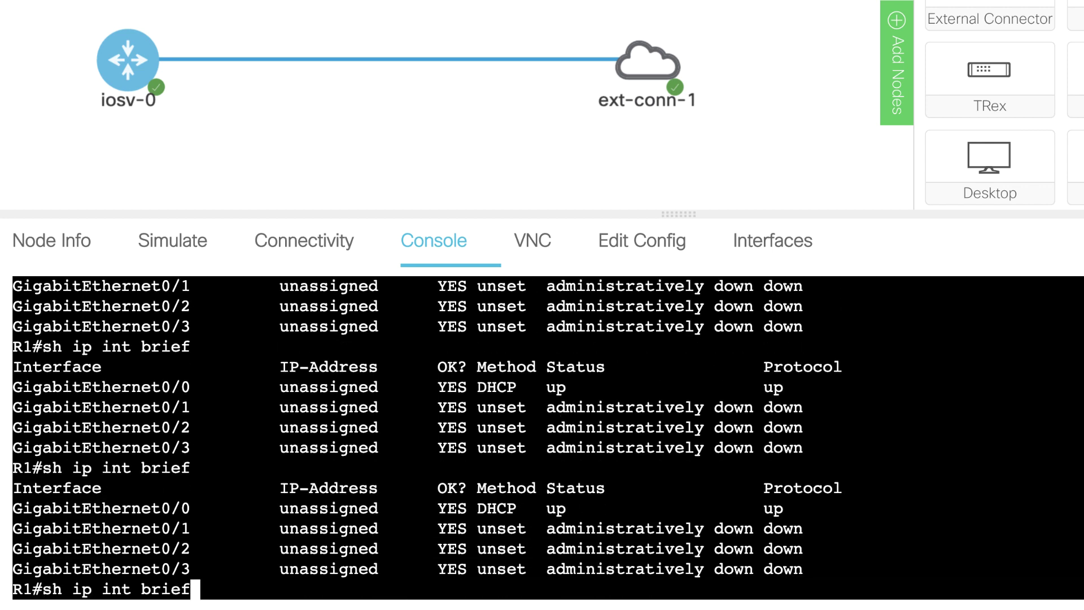
{"action": "key", "text": "Return"}
{"action": "key", "text": "Up"}
{"action": "key", "text": "Return"}
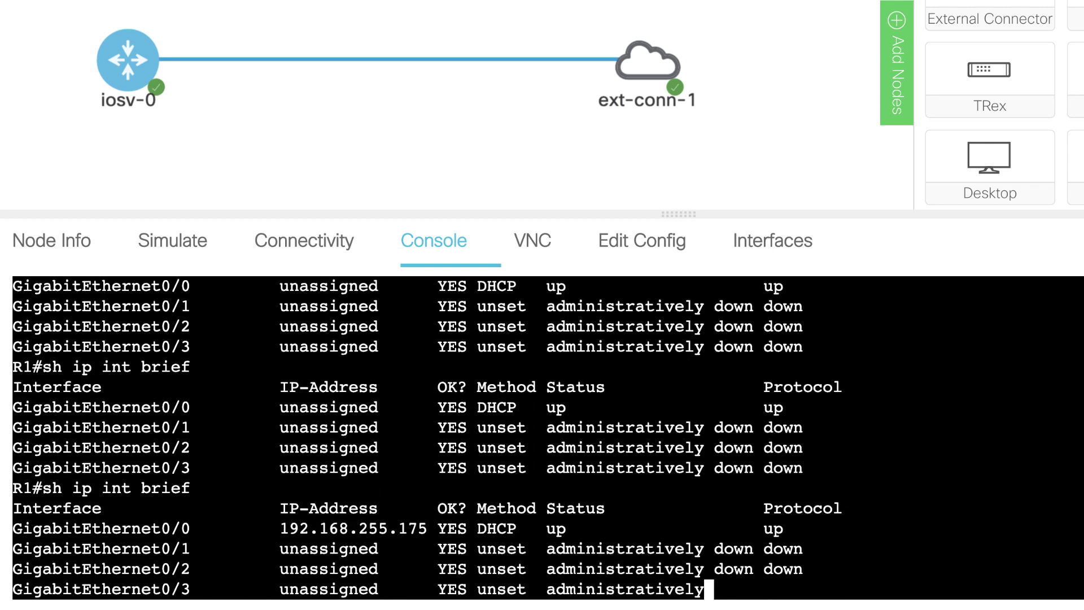
{"action": "left_click", "coordinate": [649, 72]}
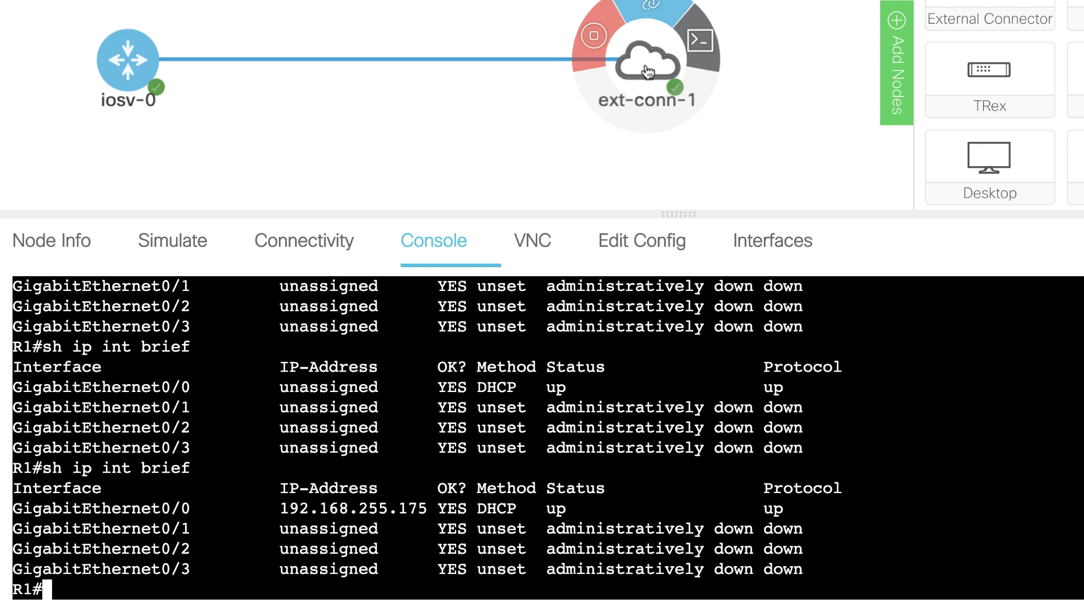
{"action": "left_click", "coordinate": [559, 359]}
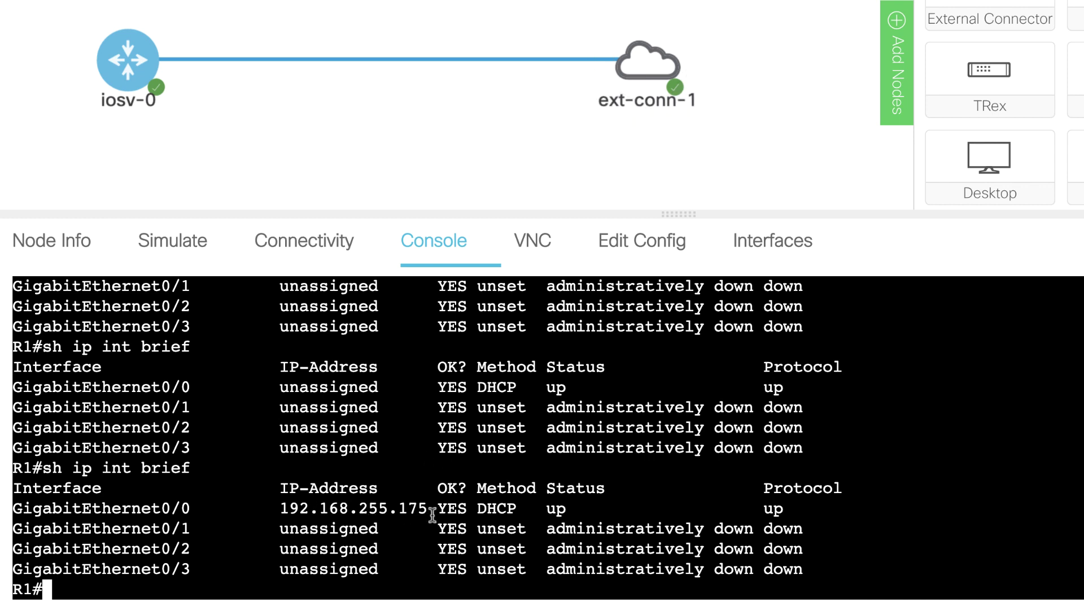
{"action": "left_click_drag", "start_coordinate": [433, 514], "coordinate": [1, 513]}
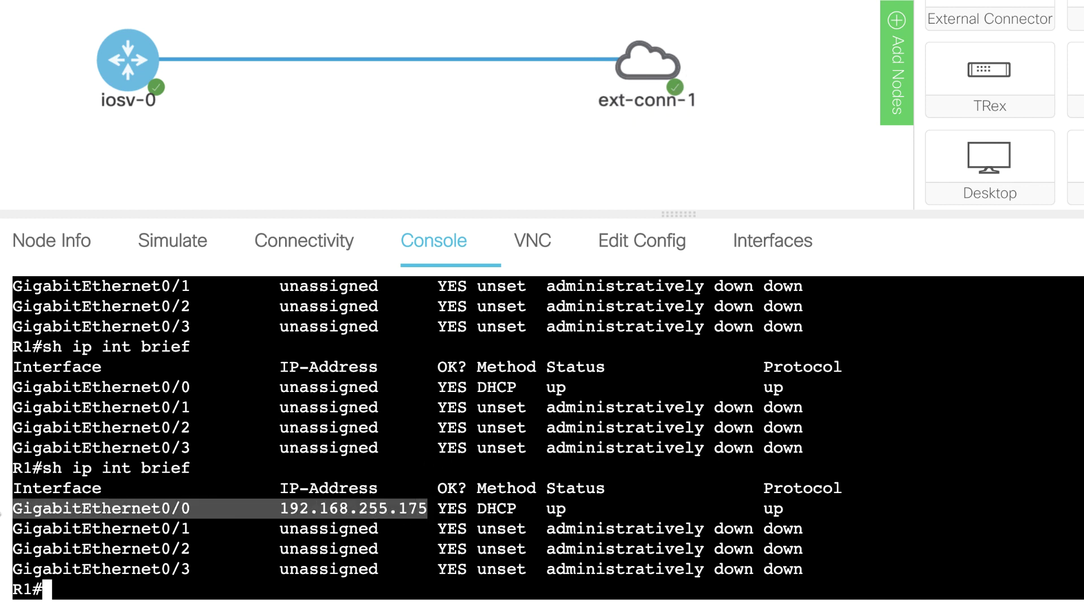
Step: Ping google.com from iosv-0 and get 100 percent success
{"action": "type", "text": "ping googl.ecom"}
{"action": "key", "text": "BackSpace"}
{"action": "key", "text": "BackSpace"}
{"action": "key", "text": "BackSpace"}
{"action": "key", "text": "BackSpace"}
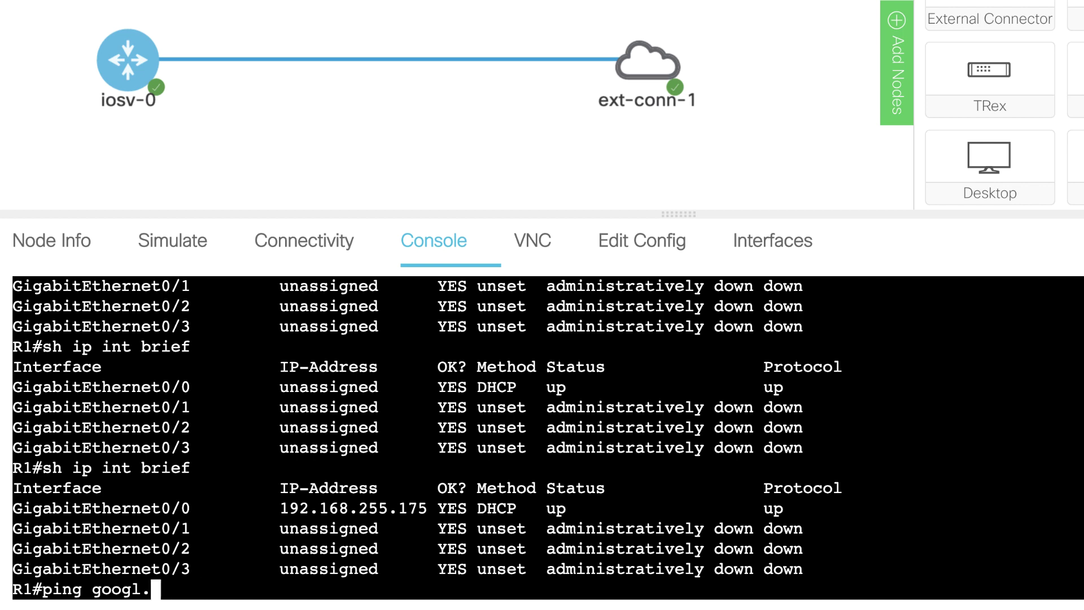
{"action": "key", "text": "BackSpace"}
{"action": "type", "text": "e.com"}
{"action": "key", "text": "Return"}
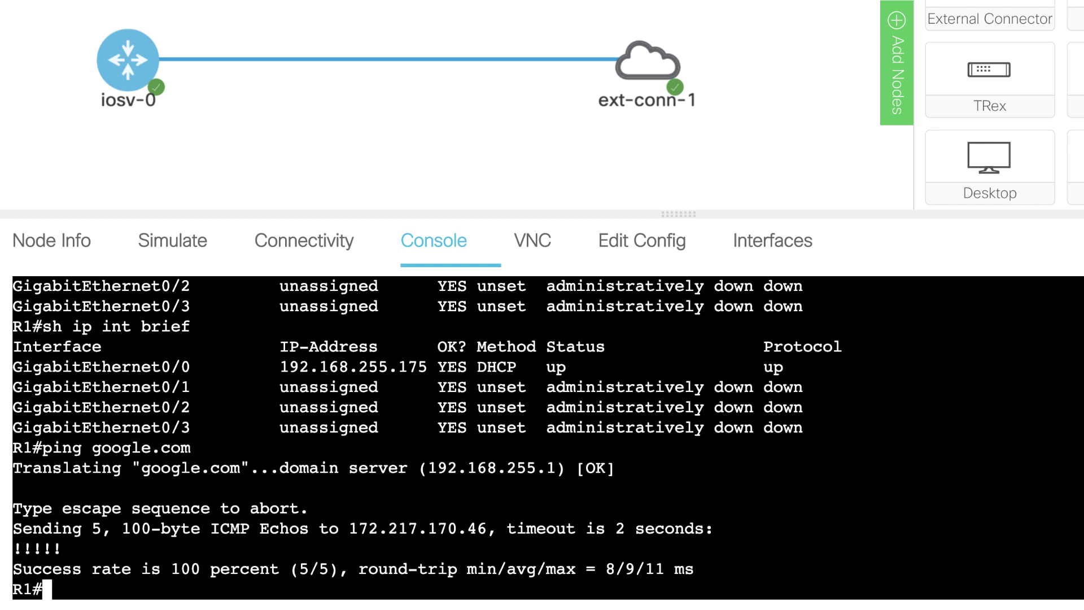
{"action": "type", "text": "p"}
{"action": "key", "text": "BackSpace"}
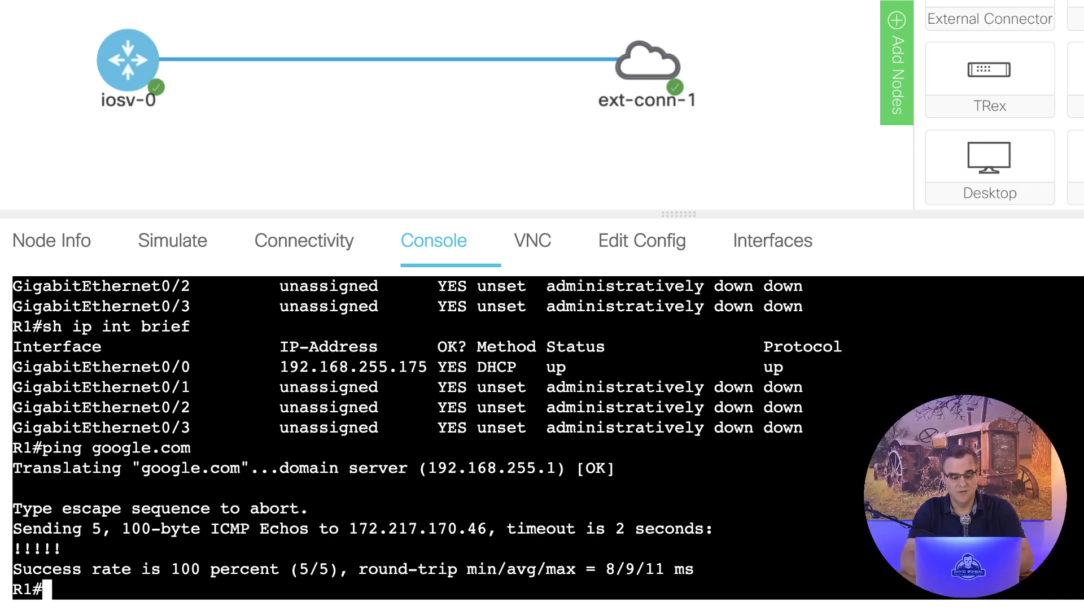